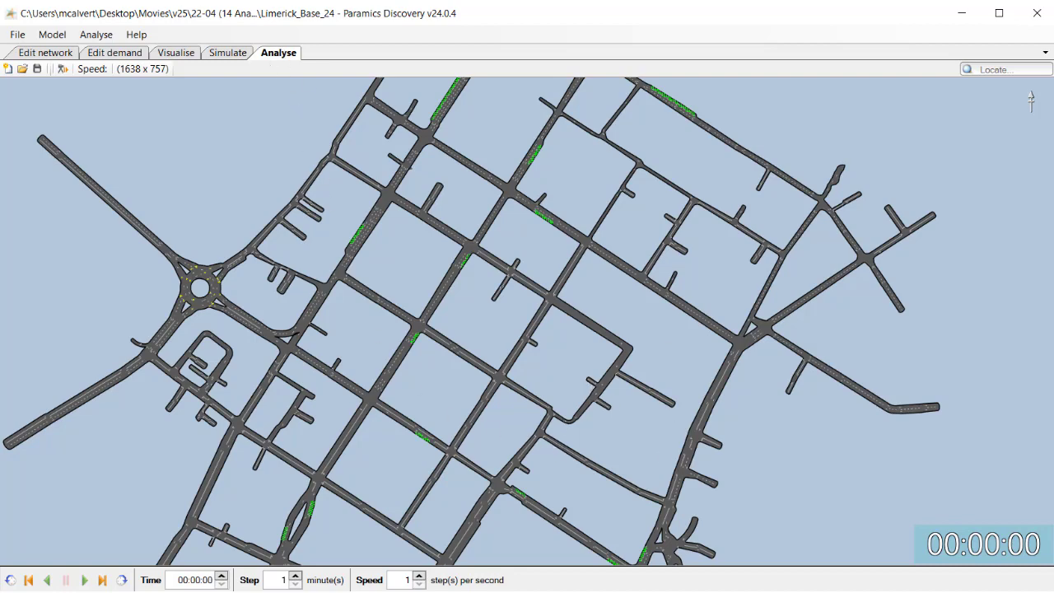
Navigate the network view in the Analyse tab by zooming and panning, switching to Visualise and back
{"action": "left_click", "coordinate": [416, 592]}
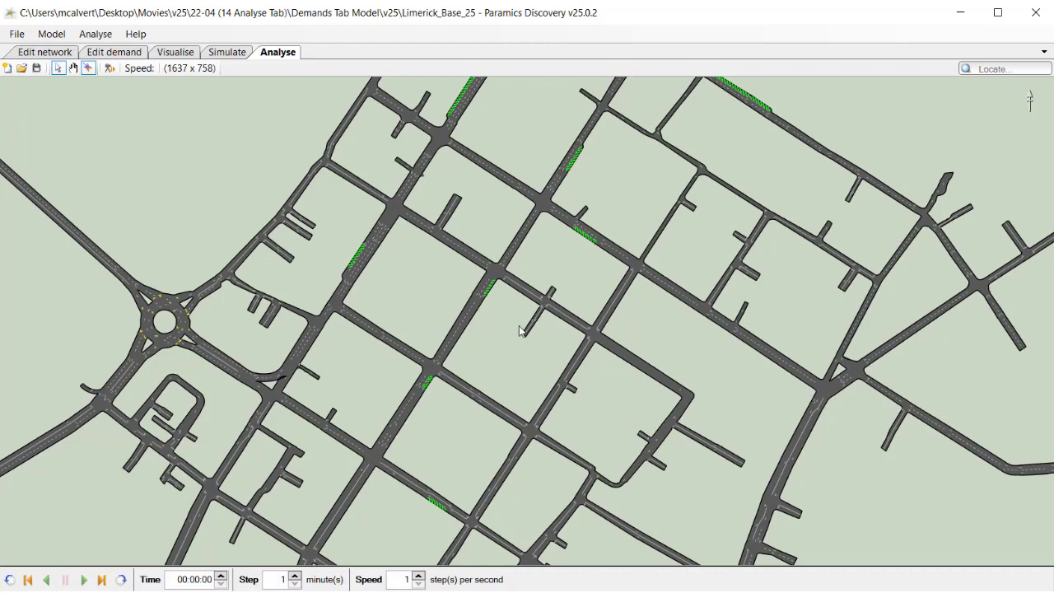
{"action": "scroll", "coordinate": [494, 331], "scroll_direction": "down", "scroll_amount": 2}
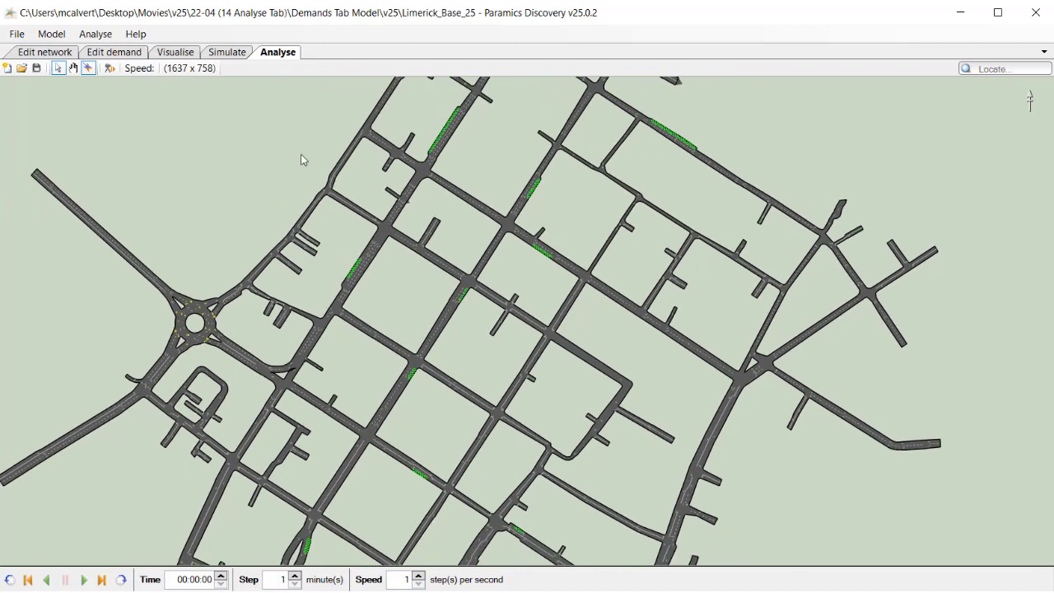
{"action": "left_click", "coordinate": [416, 591]}
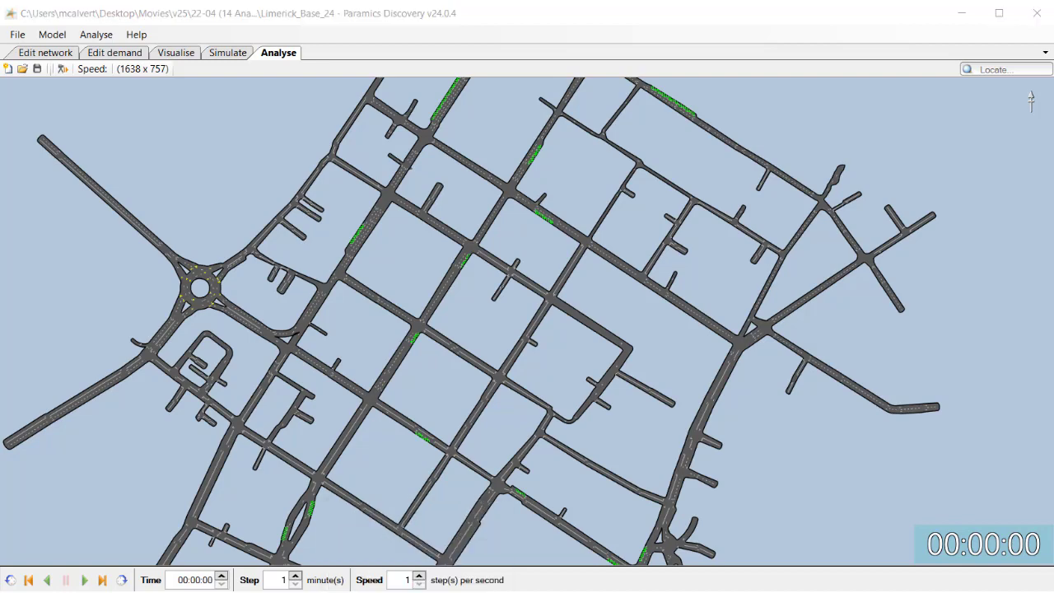
{"action": "left_click", "coordinate": [417, 592]}
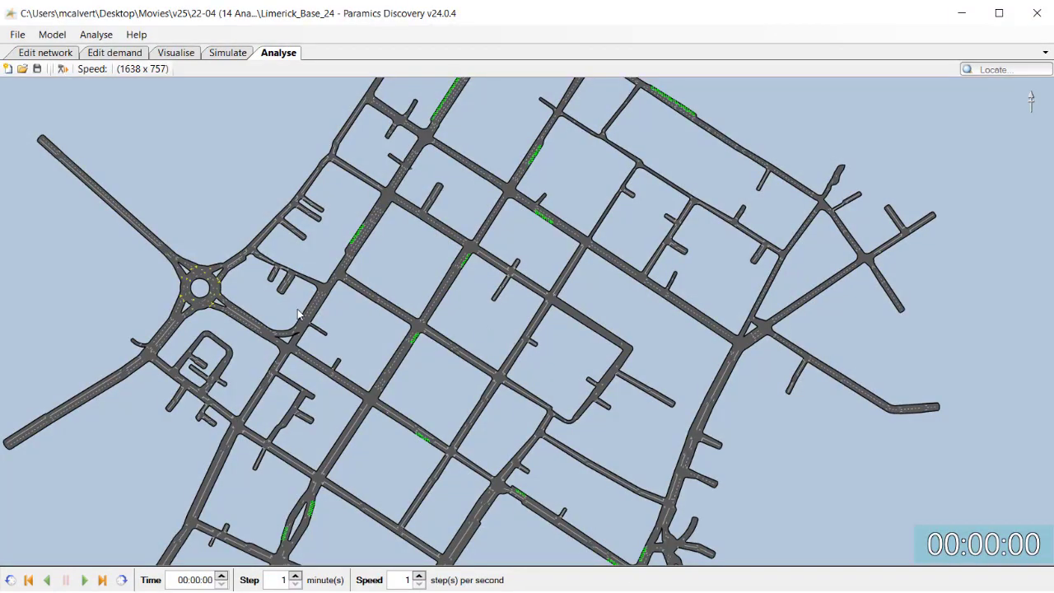
{"action": "scroll", "coordinate": [301, 317], "scroll_direction": "down", "scroll_amount": 3}
{"action": "scroll", "coordinate": [301, 317], "scroll_direction": "down", "scroll_amount": 2}
{"action": "left_click_drag", "start_coordinate": [300, 317], "coordinate": [727, 310]}
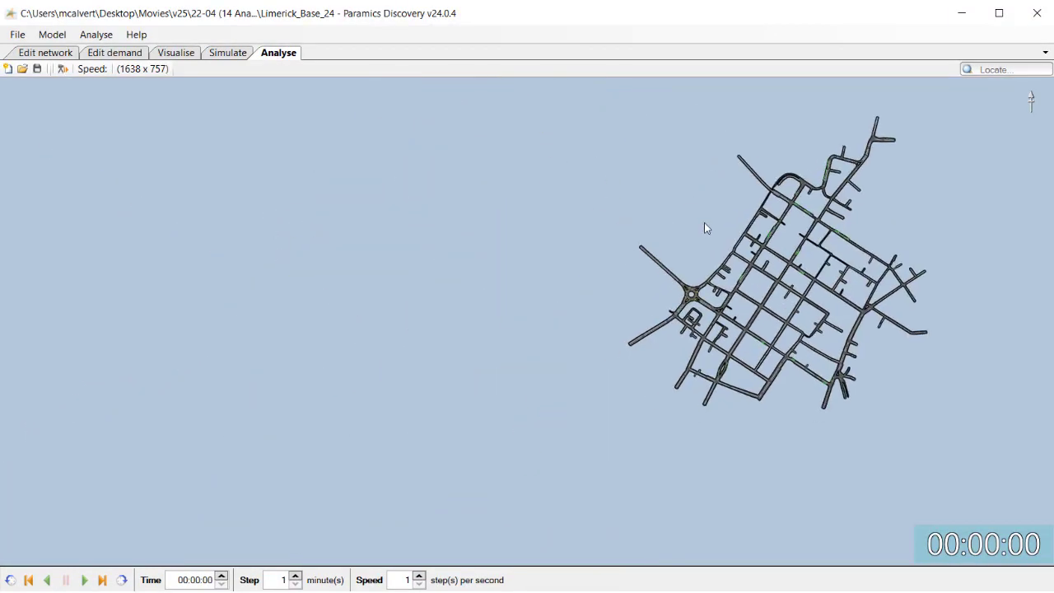
{"action": "left_click", "coordinate": [183, 53]}
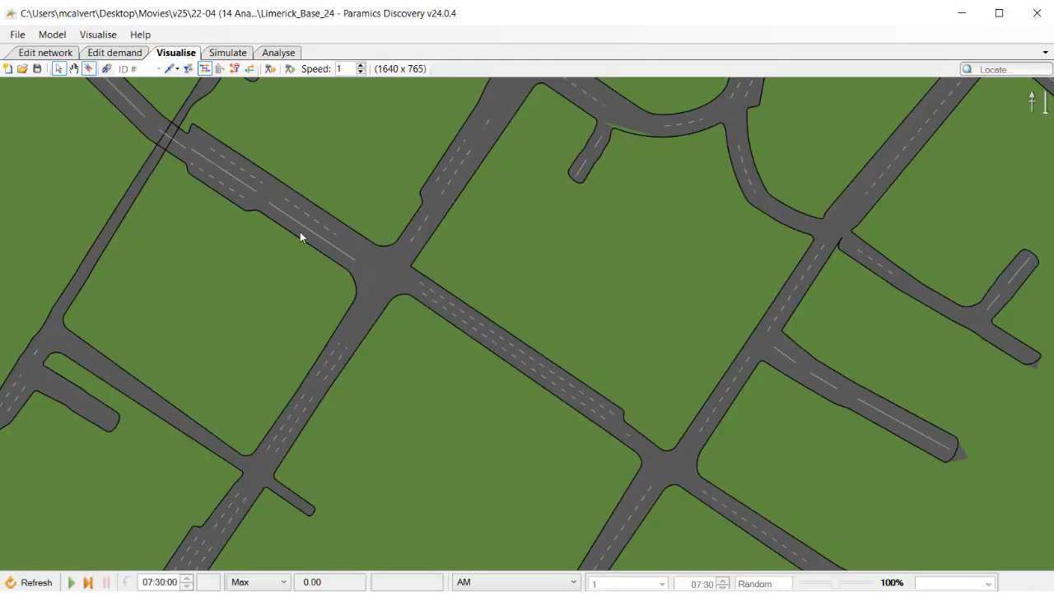
{"action": "left_click", "coordinate": [283, 54]}
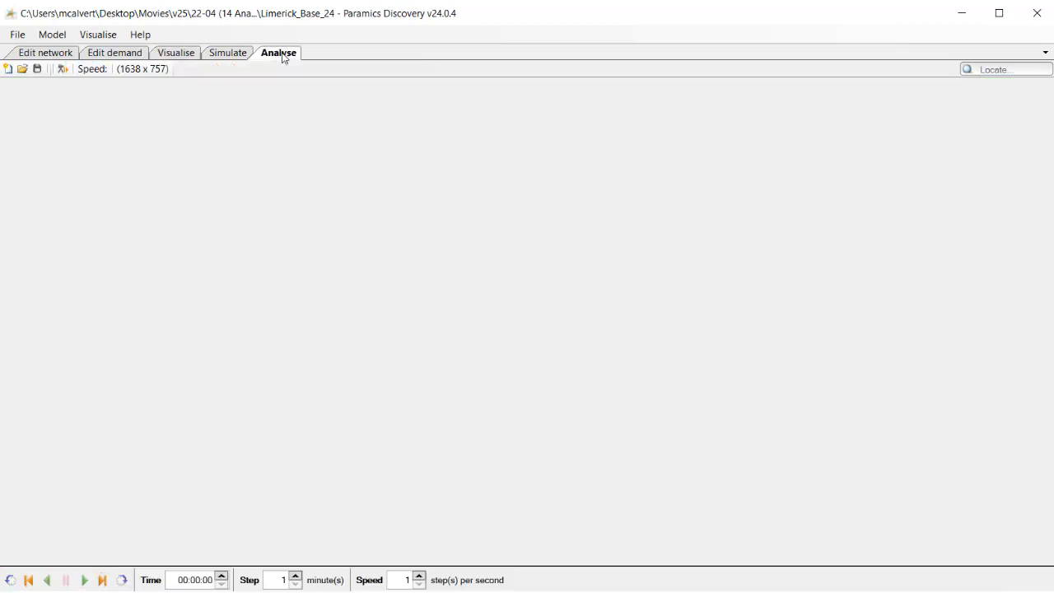
Pan the Analyse tab network view with the selected navigation tool, switching to Visualise and back to compare
{"action": "left_click_drag", "start_coordinate": [628, 329], "coordinate": [234, 377]}
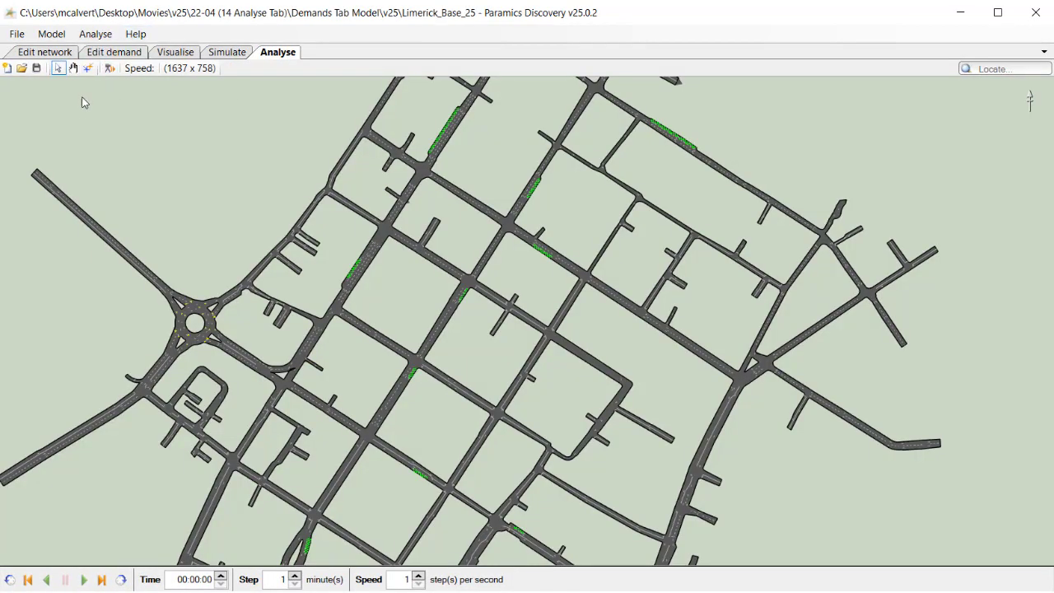
{"action": "left_click", "coordinate": [88, 68]}
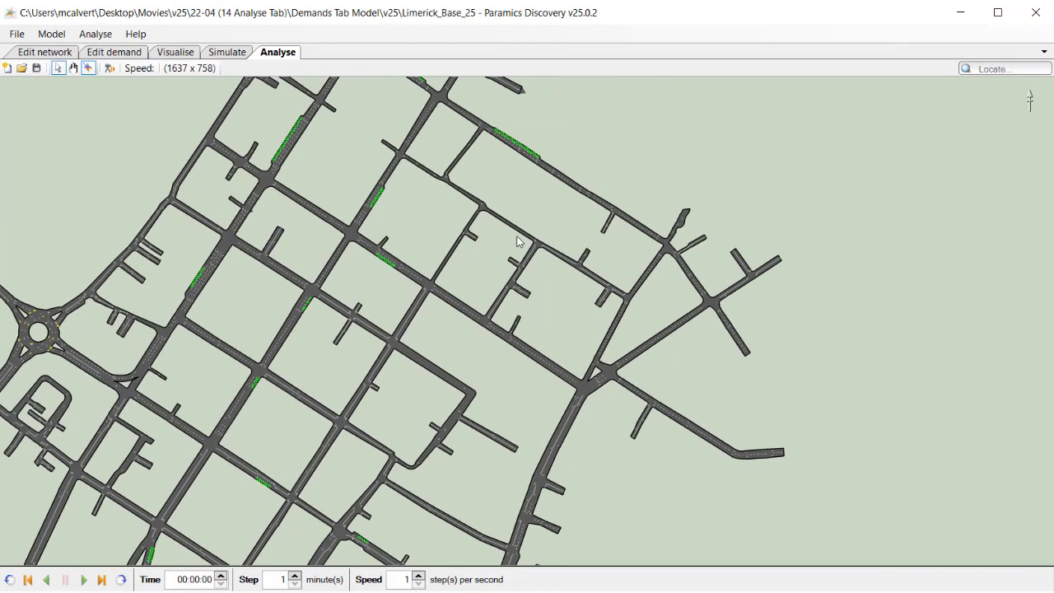
{"action": "left_click_drag", "start_coordinate": [519, 241], "coordinate": [284, 261]}
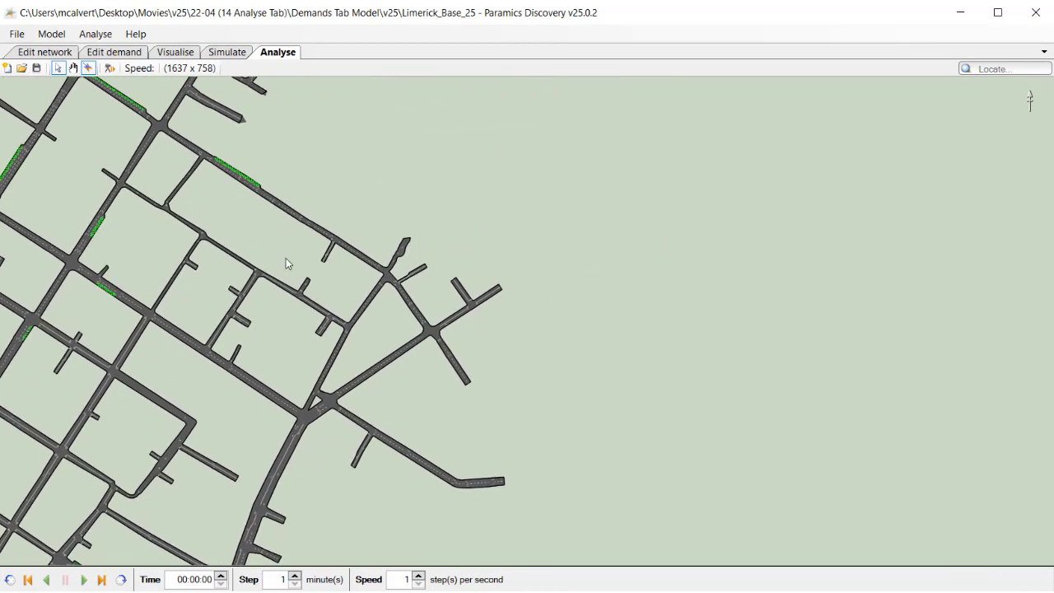
{"action": "left_click", "coordinate": [170, 57]}
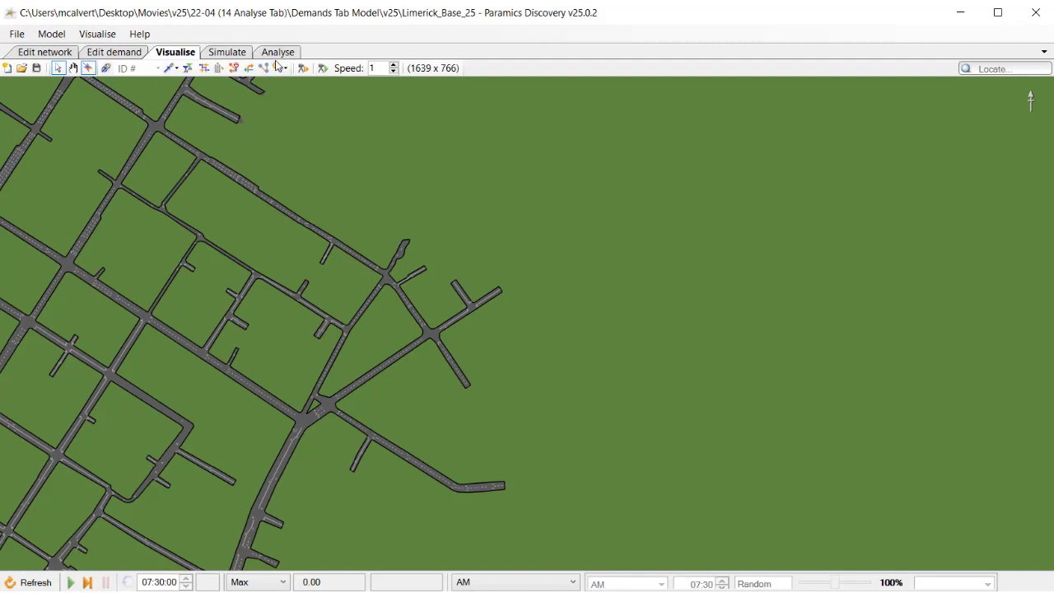
{"action": "left_click", "coordinate": [277, 55]}
Zoom, pan and tilt the Analyse tab network into 3D, then reset the view to plan
{"action": "left_click_drag", "start_coordinate": [284, 263], "coordinate": [449, 321]}
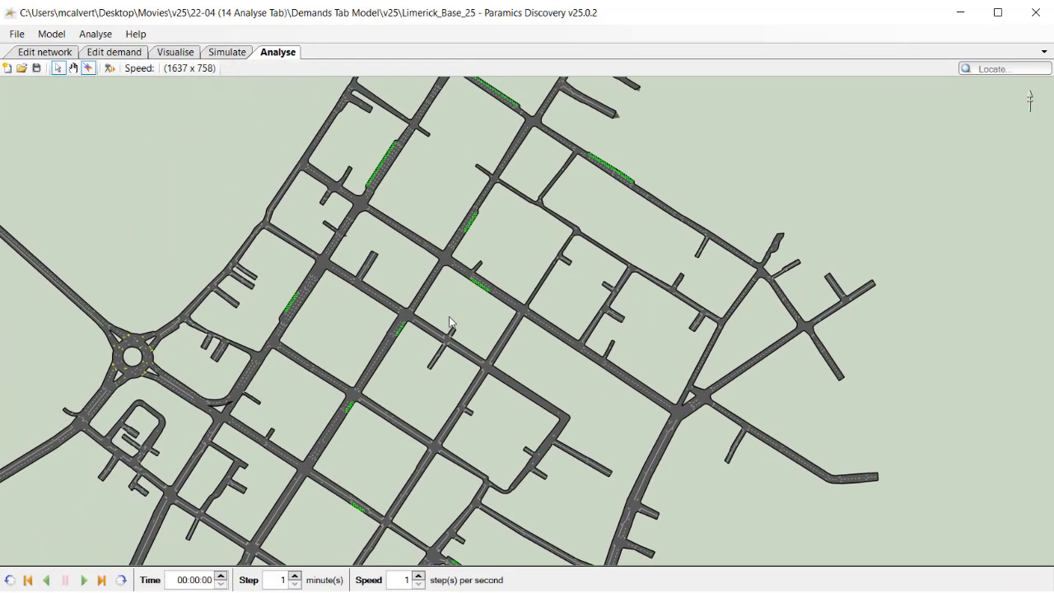
{"action": "scroll", "coordinate": [449, 321], "scroll_direction": "down", "scroll_amount": 3}
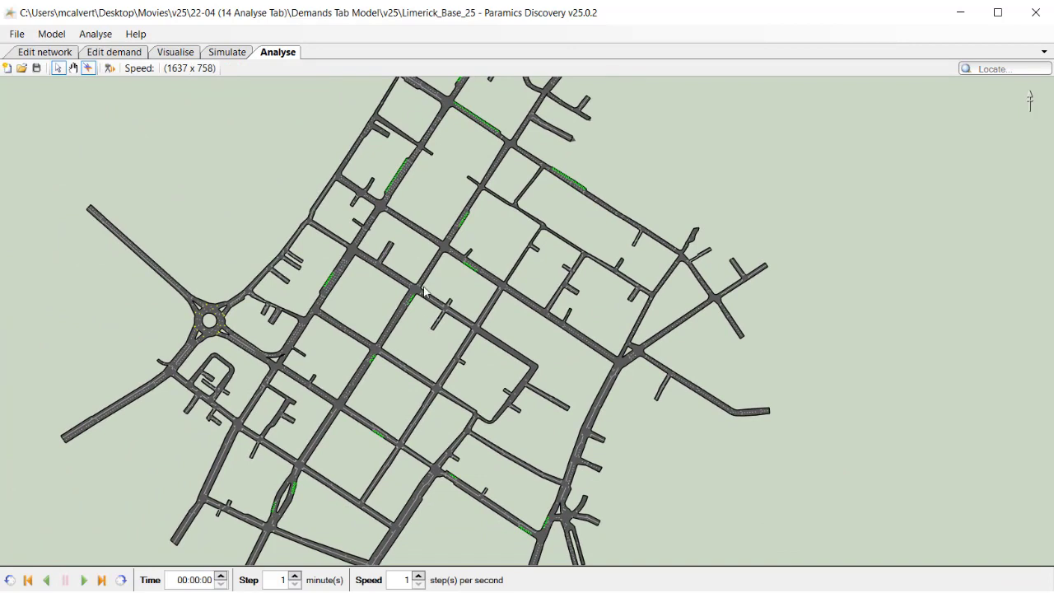
{"action": "left_click_drag", "start_coordinate": [433, 278], "coordinate": [435, 317]}
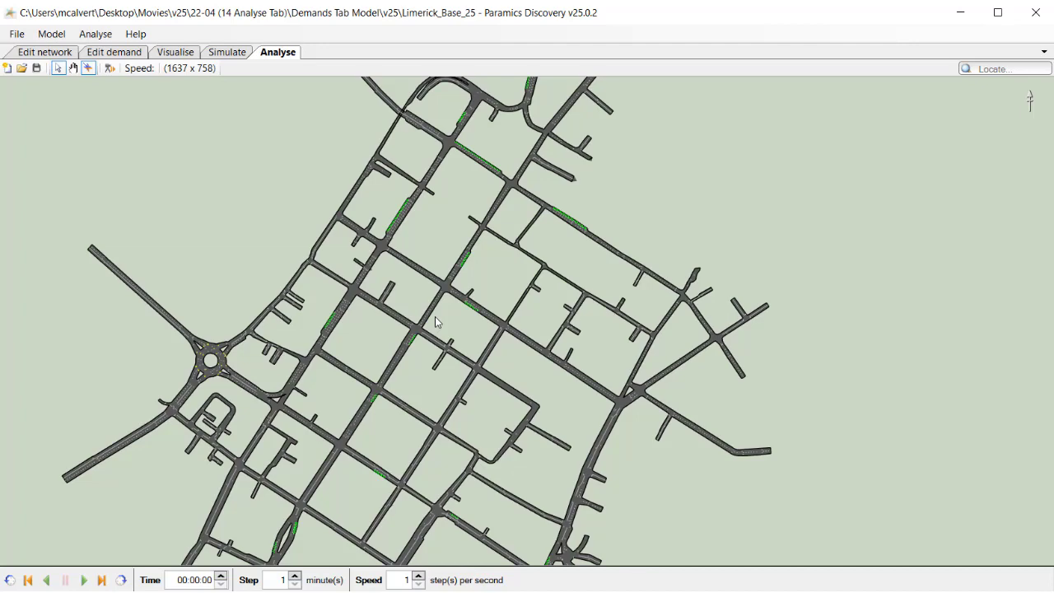
{"action": "scroll", "coordinate": [435, 317], "scroll_direction": "up", "scroll_amount": 1}
{"action": "left_click_drag", "start_coordinate": [413, 287], "coordinate": [685, 298]}
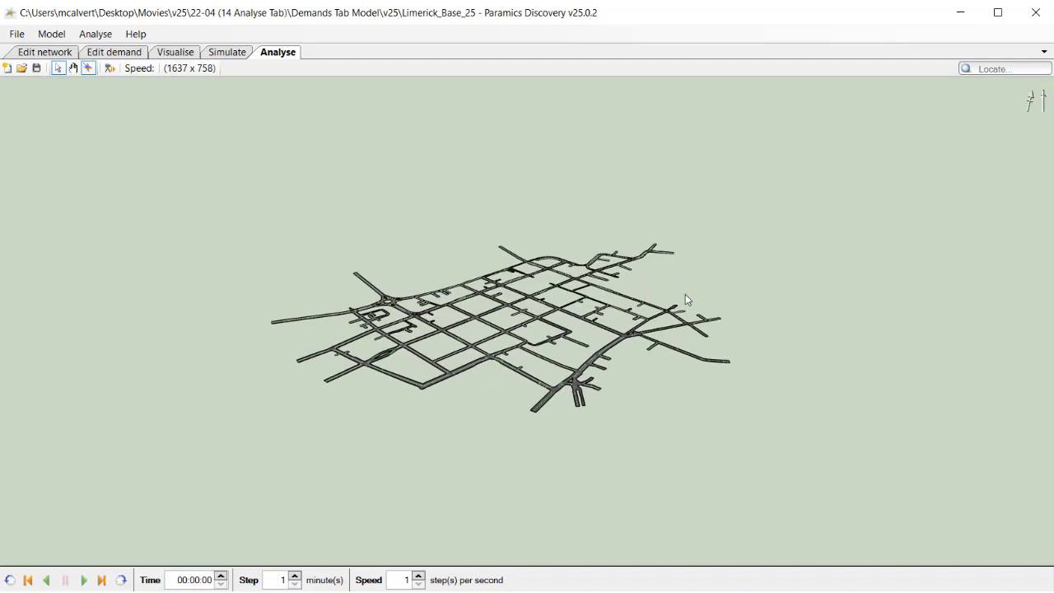
{"action": "key", "text": "Home"}
{"action": "left_click_drag", "start_coordinate": [553, 243], "coordinate": [483, 305]}
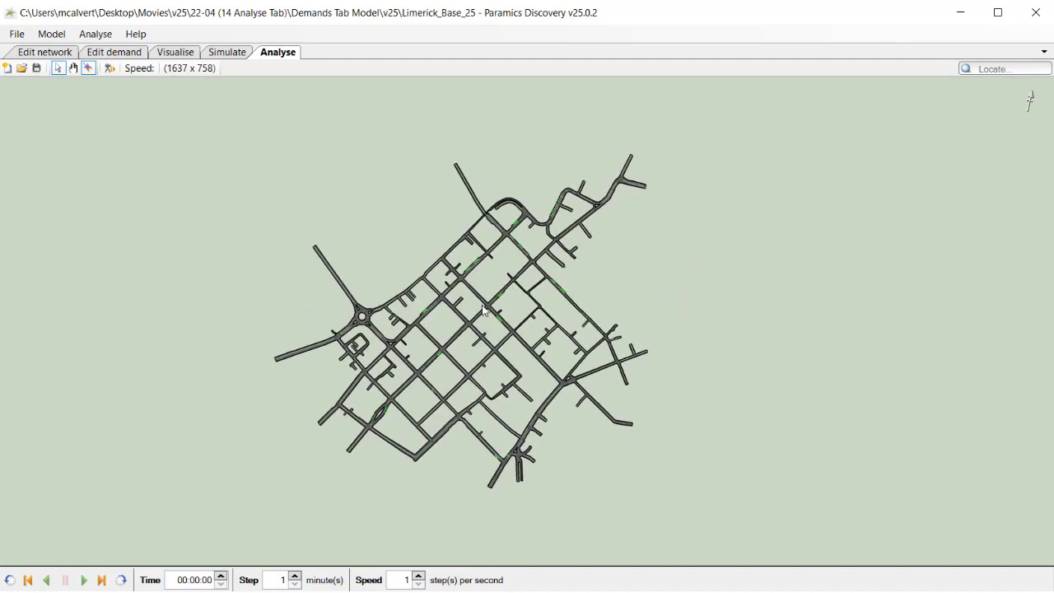
{"action": "scroll", "coordinate": [484, 309], "scroll_direction": "up", "scroll_amount": 3}
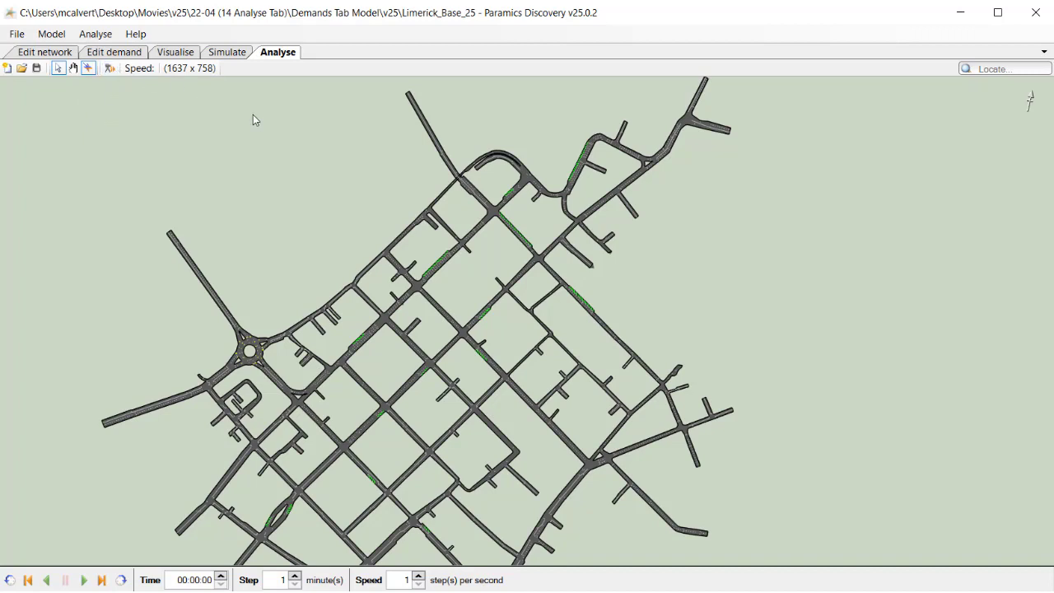
Open the Simulate tab and expand the Outputs panel for the AM run configuration
{"action": "left_click", "coordinate": [218, 52]}
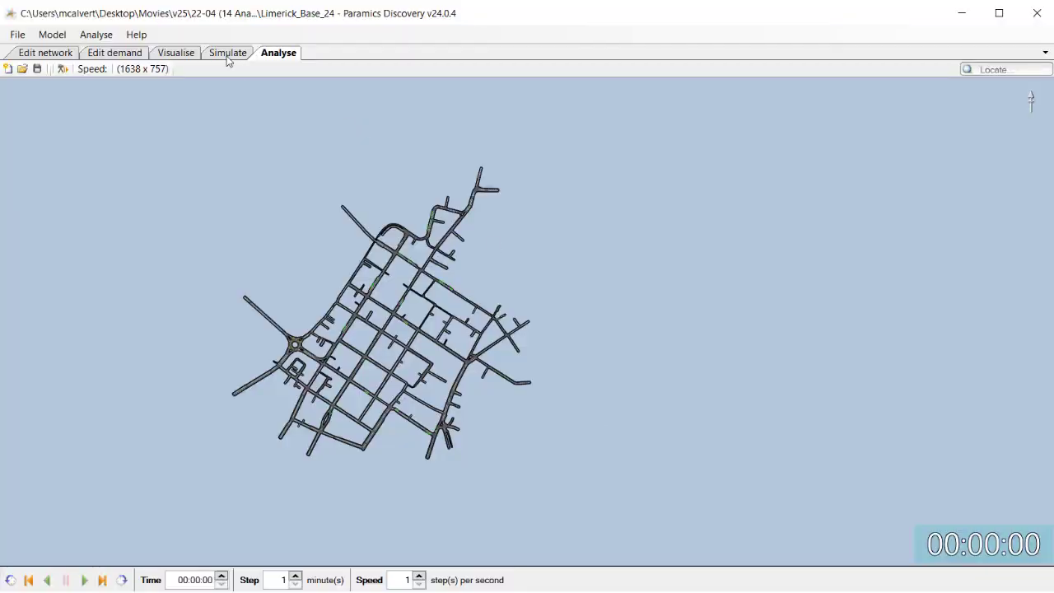
{"action": "left_click", "coordinate": [228, 56]}
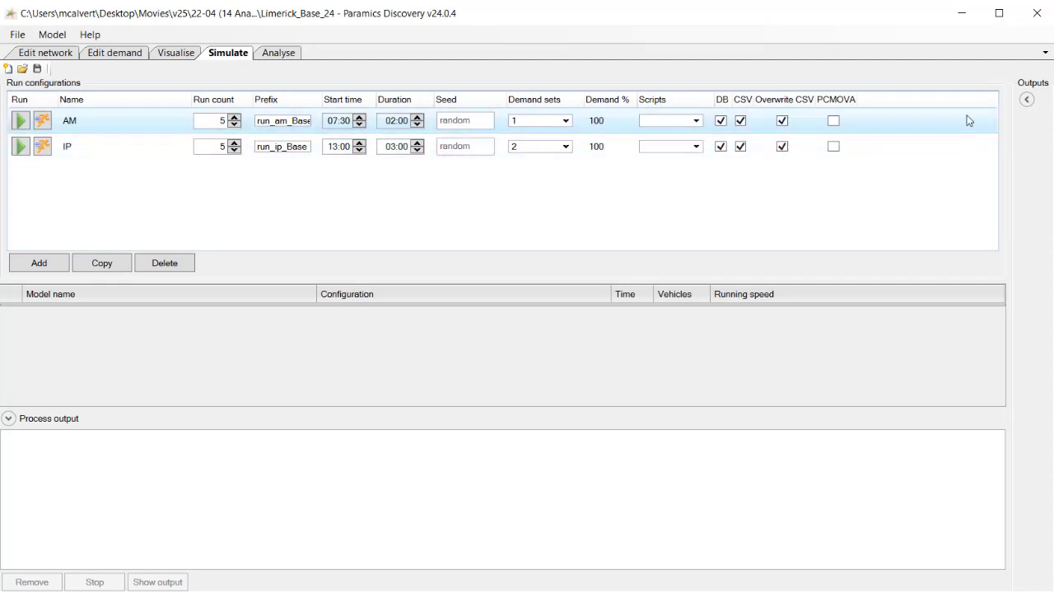
{"action": "left_click", "coordinate": [1028, 100]}
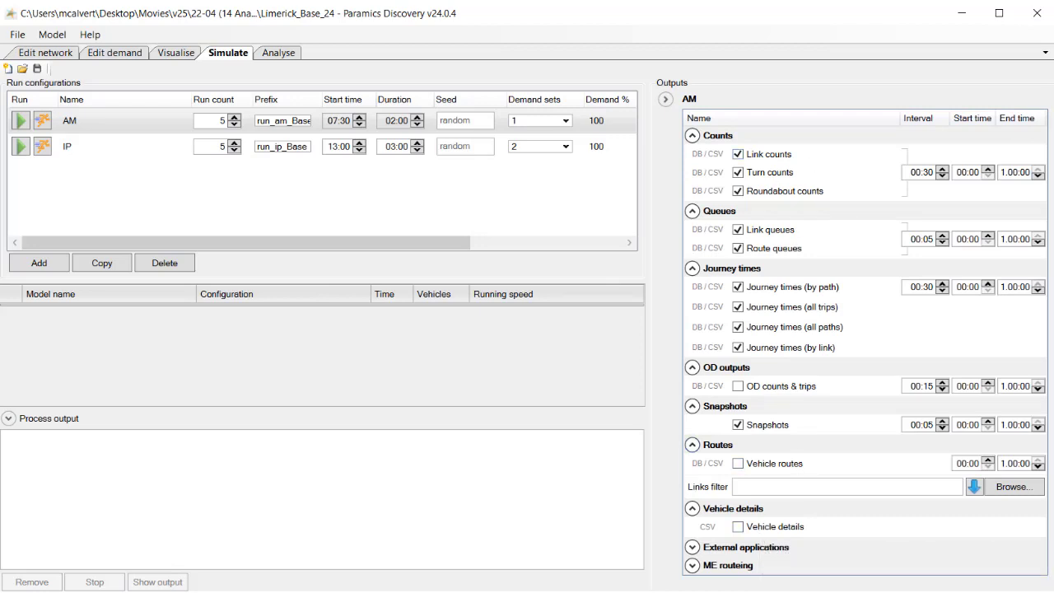
Scroll through the list of output types available for the AM configuration
{"action": "left_click", "coordinate": [416, 591]}
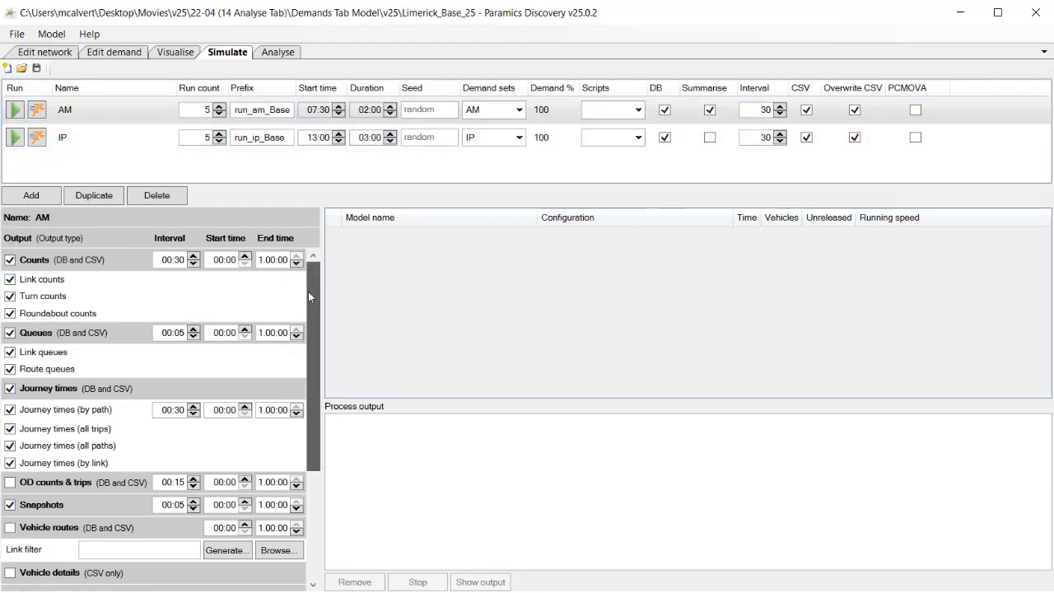
{"action": "left_click_drag", "start_coordinate": [308, 291], "coordinate": [311, 262]}
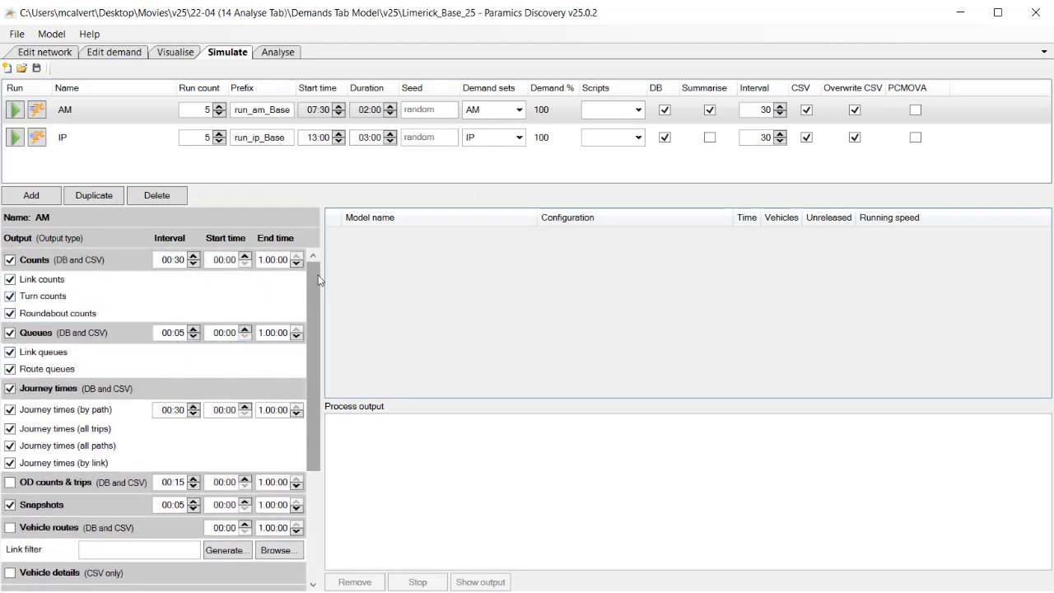
{"action": "left_click_drag", "start_coordinate": [310, 284], "coordinate": [303, 402]}
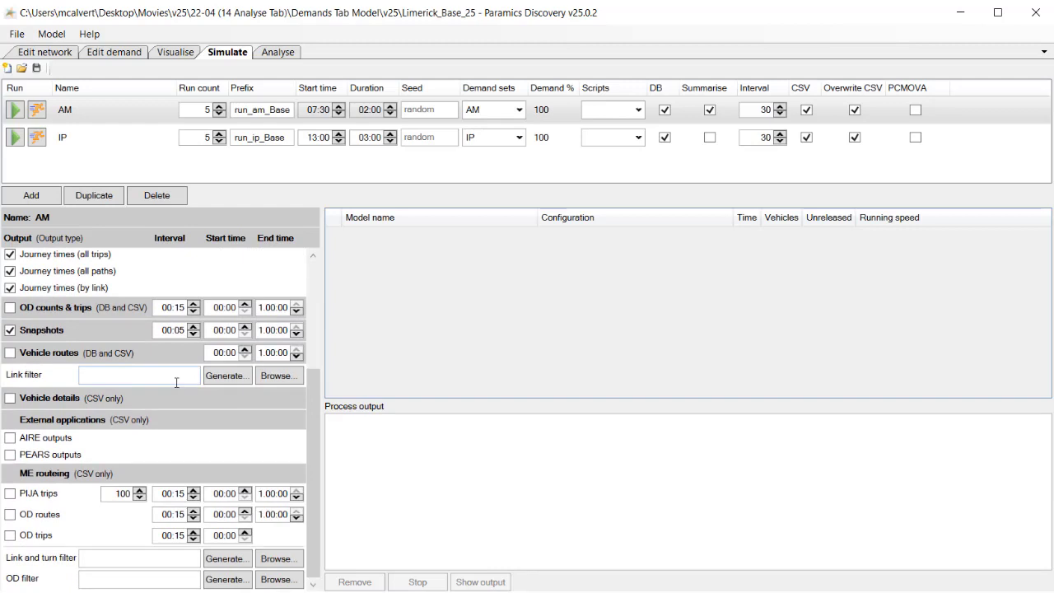
{"action": "scroll", "coordinate": [177, 383], "scroll_direction": "up", "scroll_amount": 5}
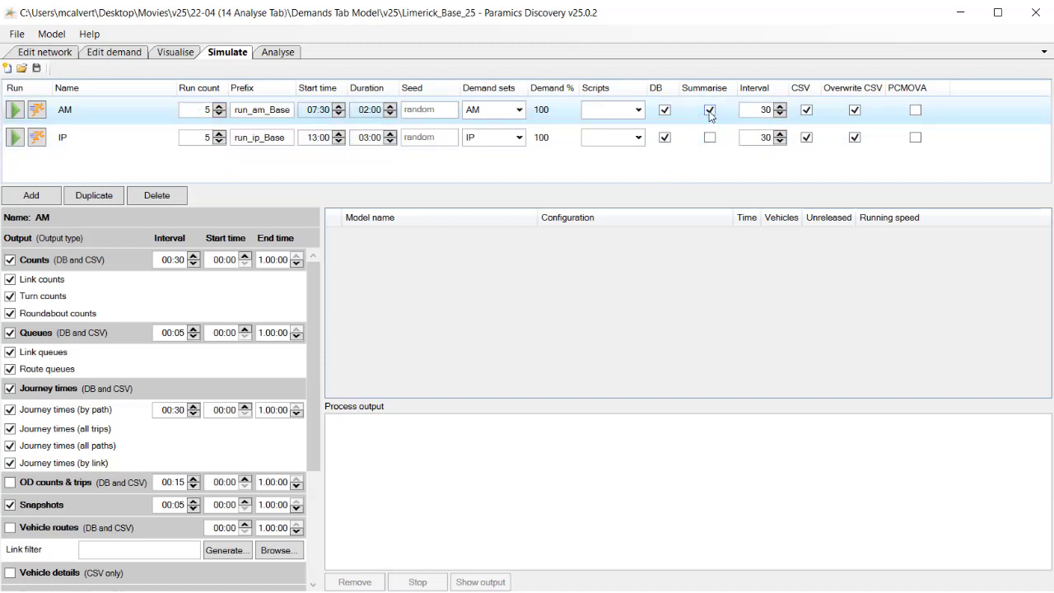
Run the AM configuration's simulations and select the first run to view its process output
{"action": "left_click", "coordinate": [15, 110]}
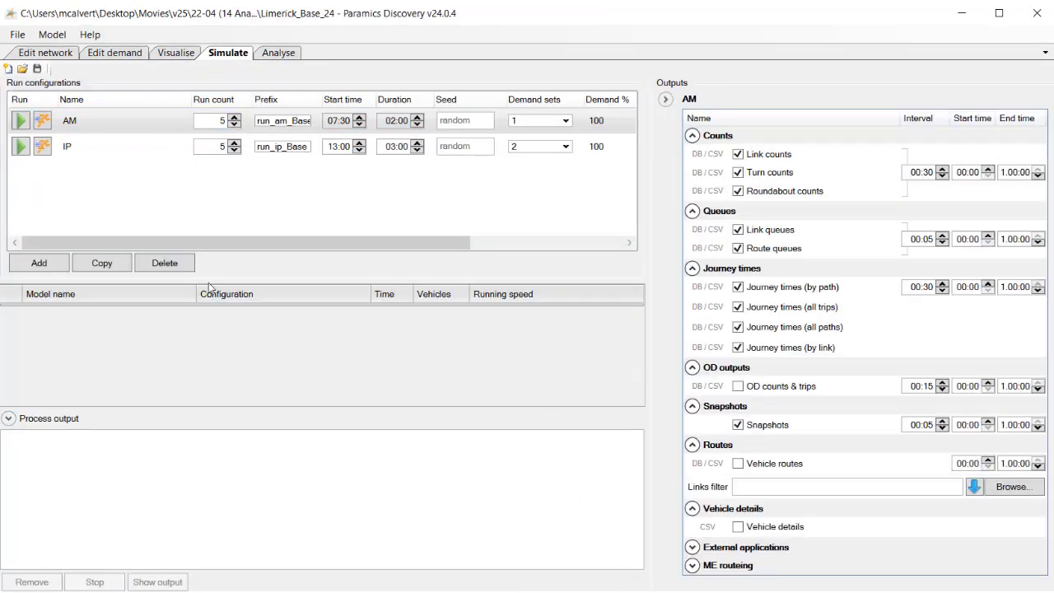
{"action": "left_click", "coordinate": [21, 124]}
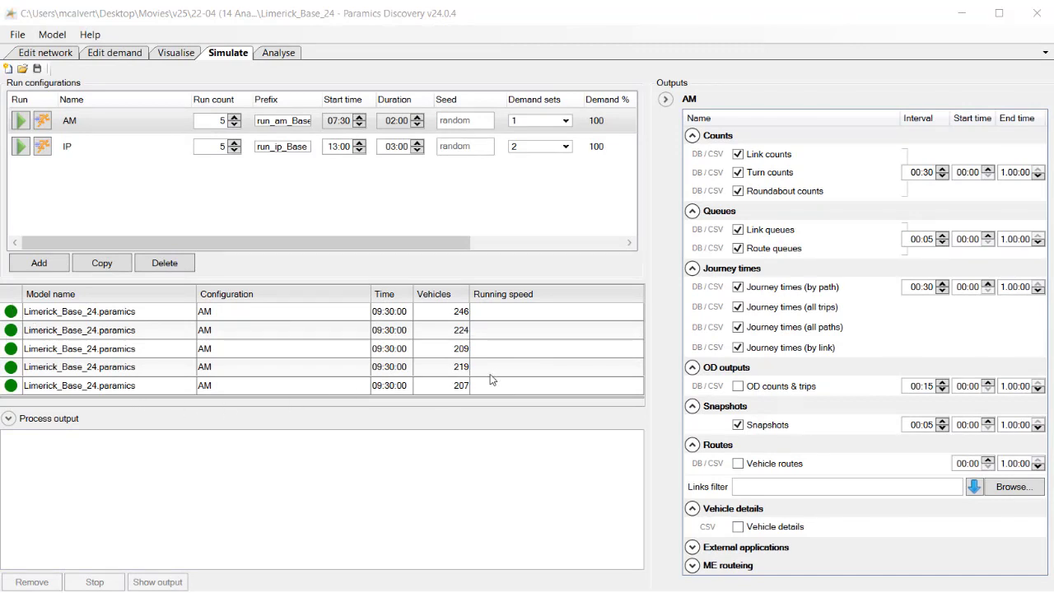
{"action": "left_click", "coordinate": [459, 313]}
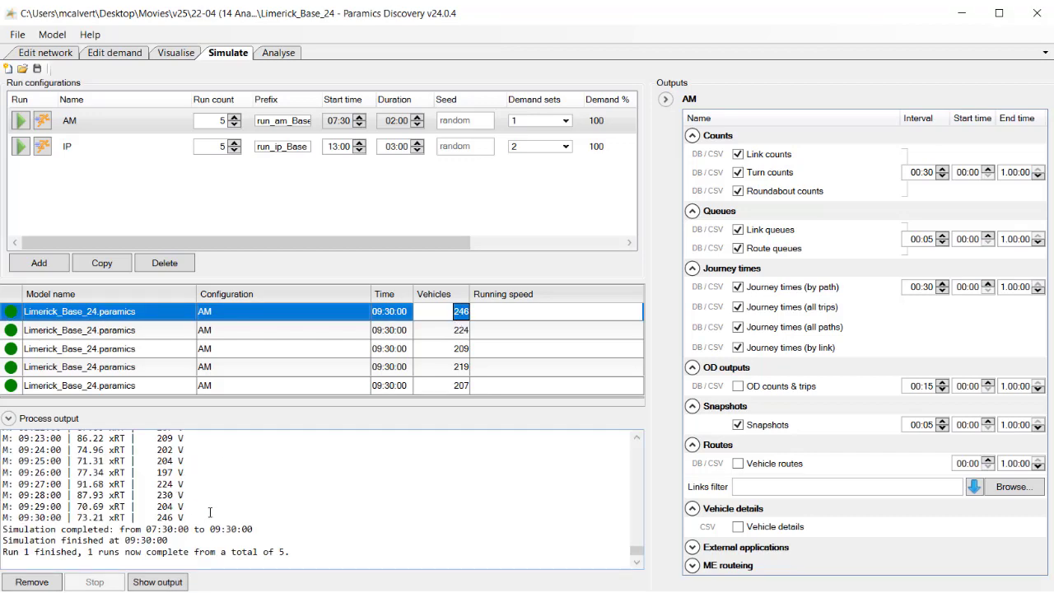
{"action": "scroll", "coordinate": [206, 514], "scroll_direction": "up", "scroll_amount": 4}
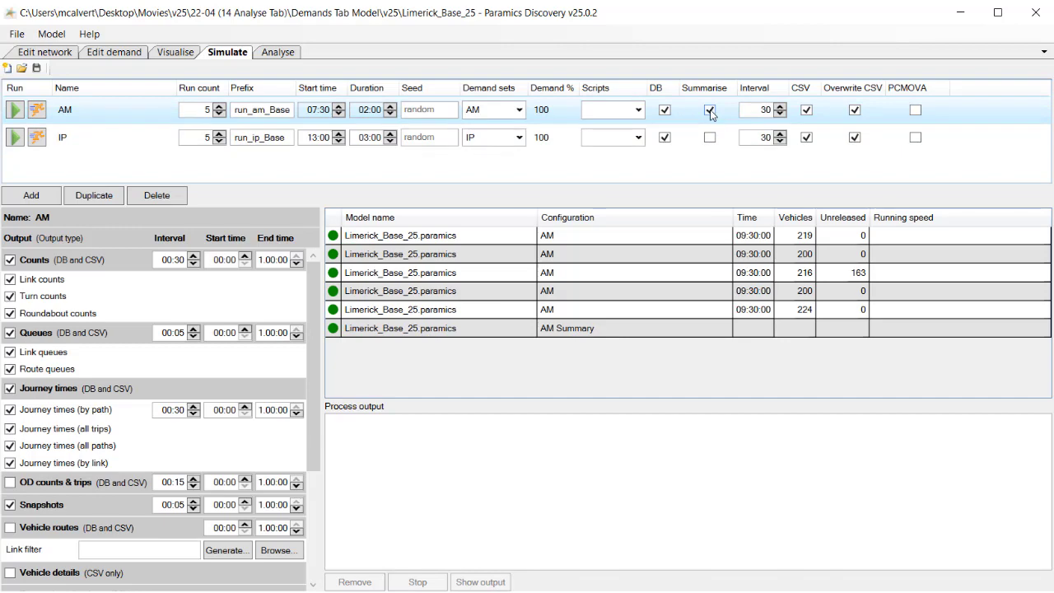
Select the AM Summary entry and review the summary files listed in its process output
{"action": "left_click", "coordinate": [591, 331]}
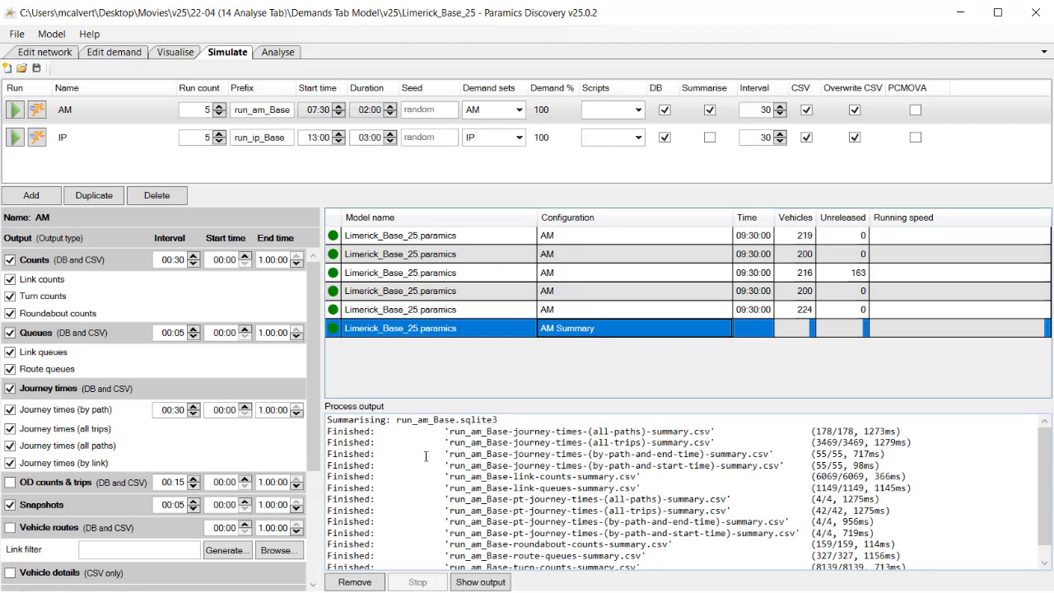
{"action": "left_click_drag", "start_coordinate": [452, 431], "coordinate": [604, 544]}
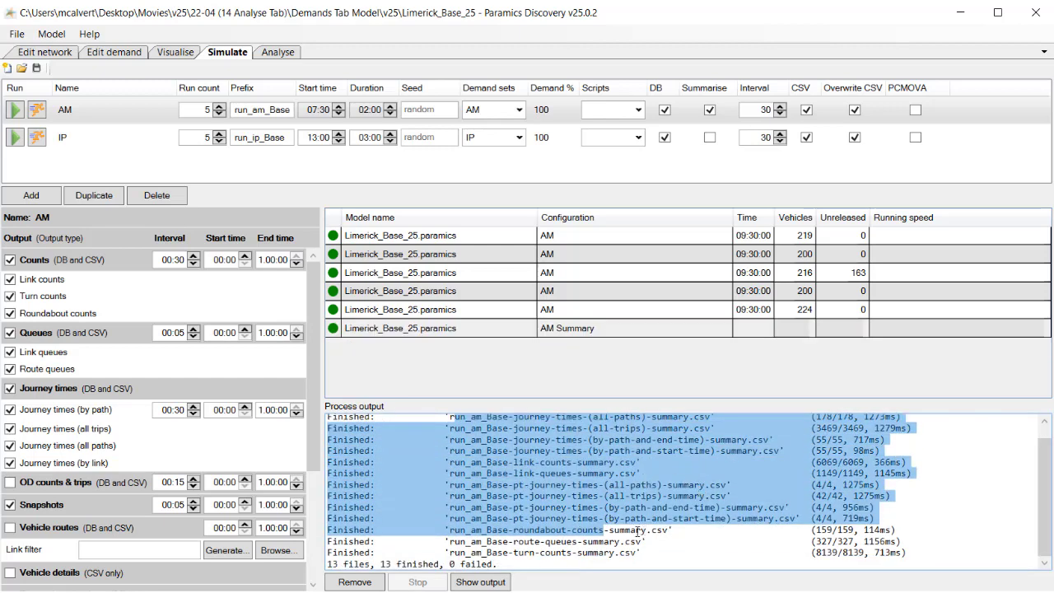
{"action": "scroll", "coordinate": [818, 446], "scroll_direction": "up", "scroll_amount": 1}
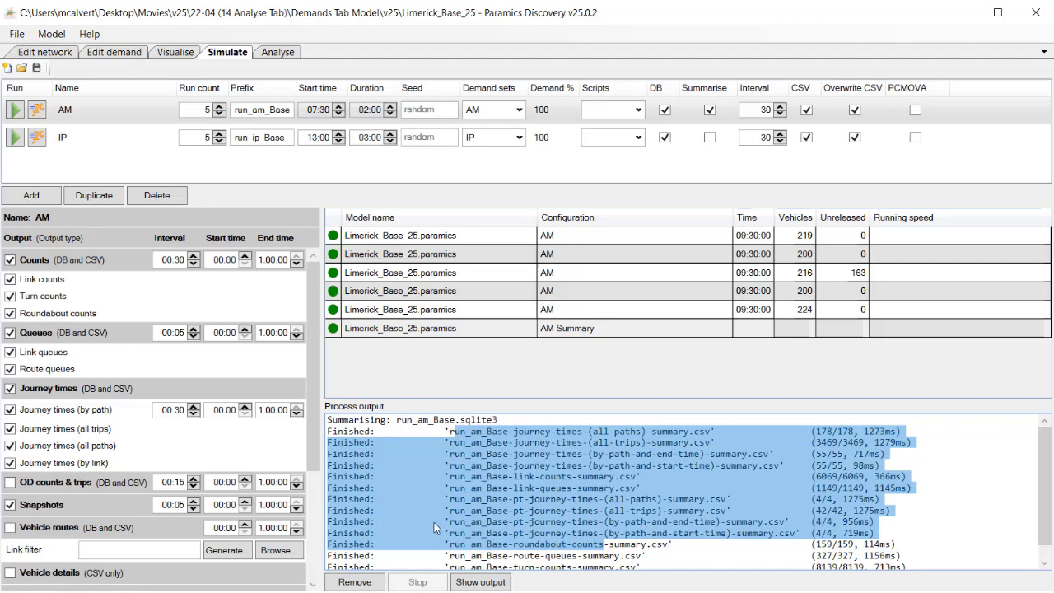
{"action": "scroll", "coordinate": [434, 522], "scroll_direction": "down", "scroll_amount": 1}
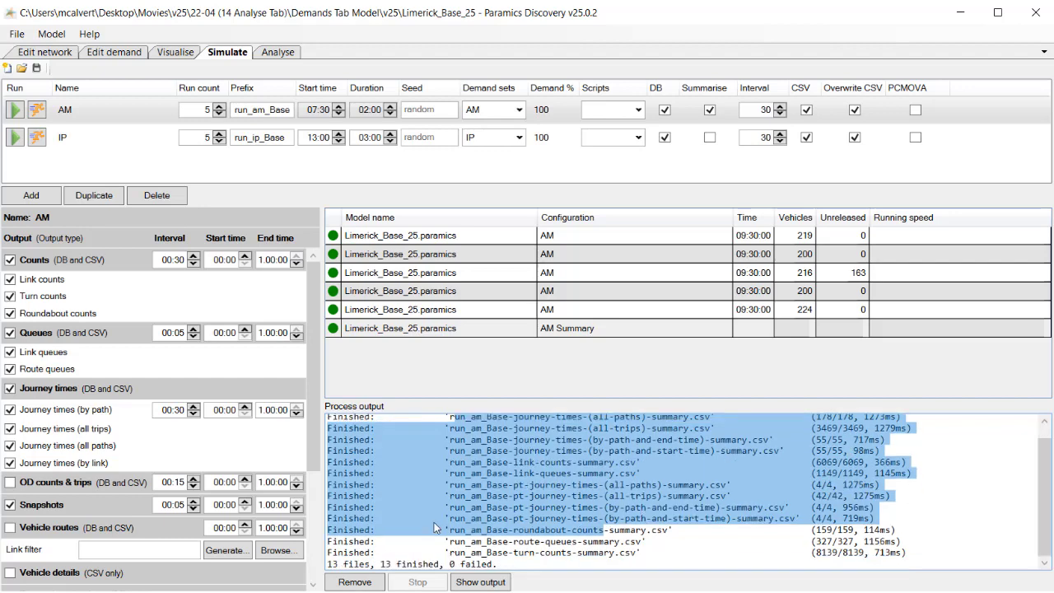
Open the output folder, widen the Name column, and open the run_am_Base-001 subfolder
{"action": "left_click", "coordinate": [488, 583]}
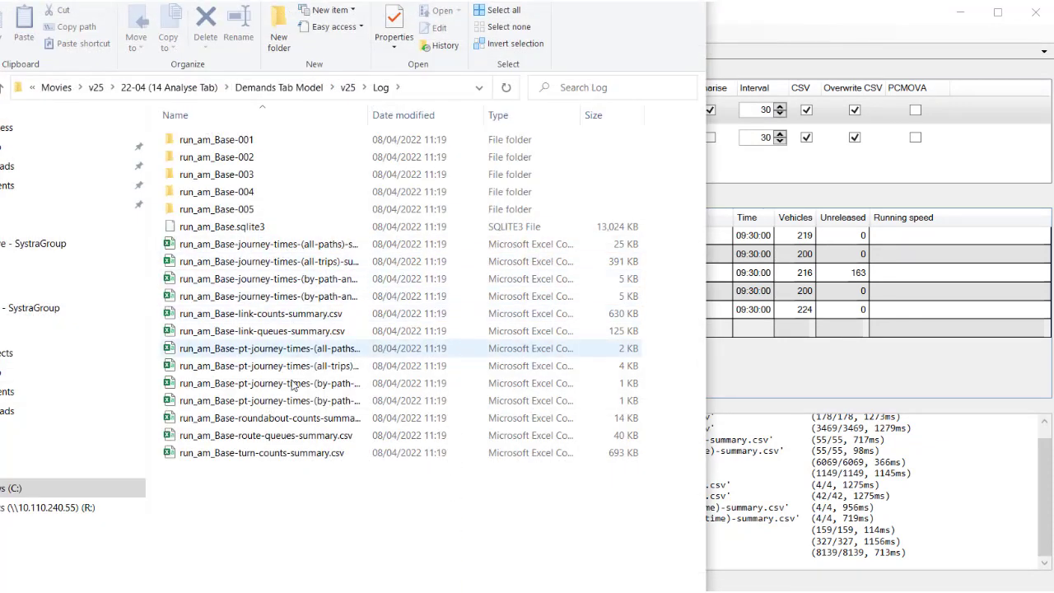
{"action": "left_click_drag", "start_coordinate": [370, 113], "coordinate": [506, 119]}
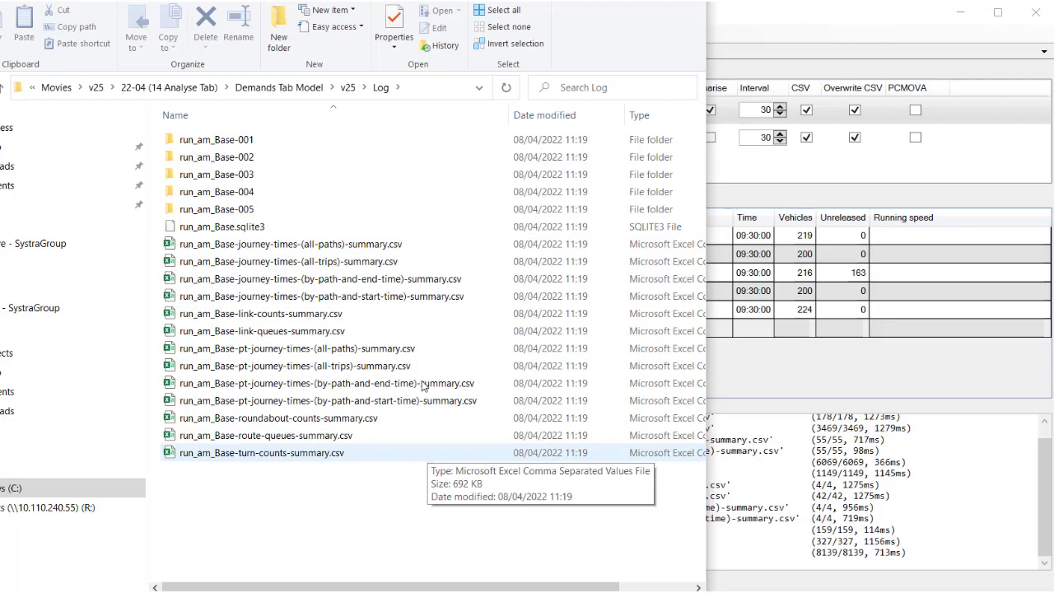
{"action": "double_click", "coordinate": [243, 145]}
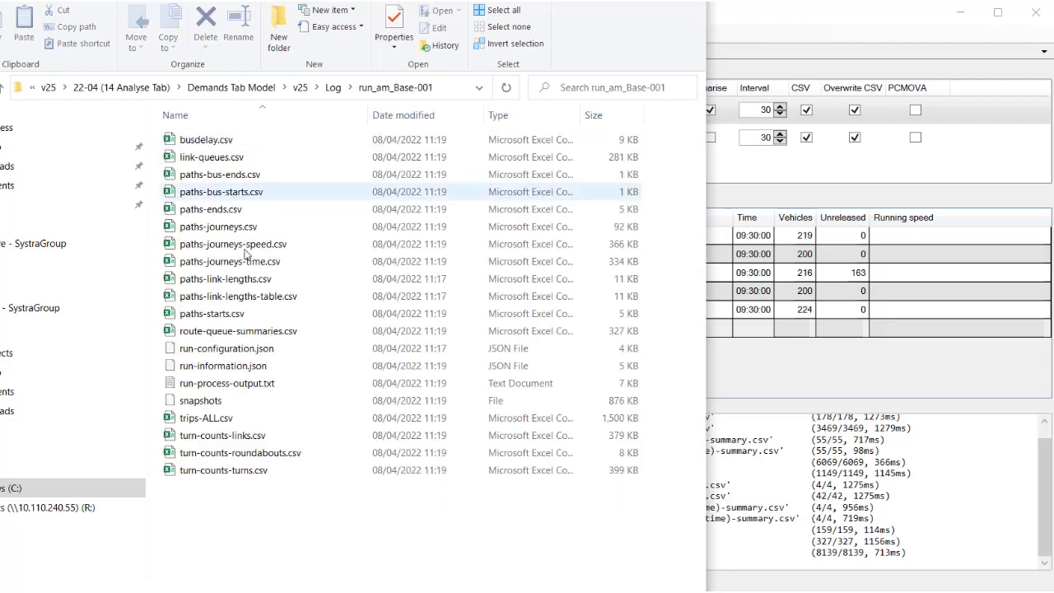
Return to the Log folder to look over the run subfolders and summary files, then go back to the model window
{"action": "left_click", "coordinate": [338, 91]}
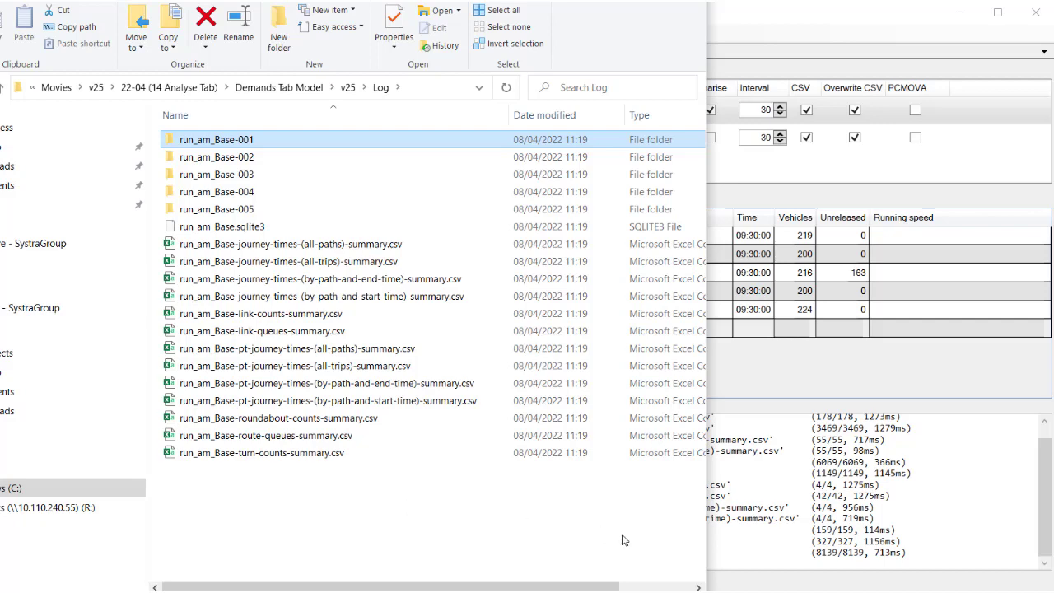
{"action": "left_click", "coordinate": [686, 0]}
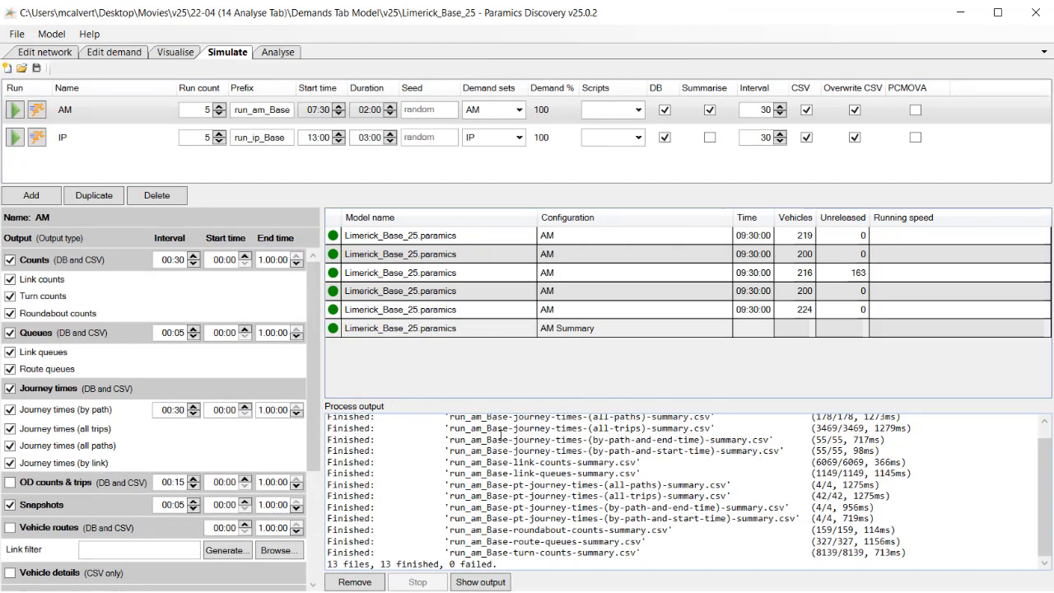
Switch to the Analyse tab, zoom into the network and open the Data plots window
{"action": "left_click", "coordinate": [278, 53]}
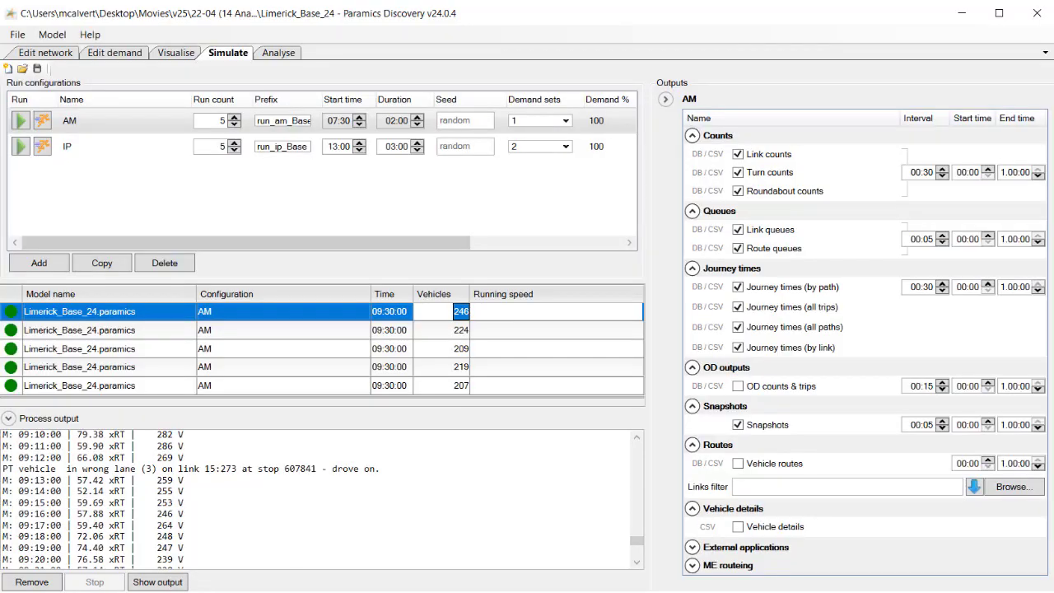
{"action": "left_click", "coordinate": [280, 54]}
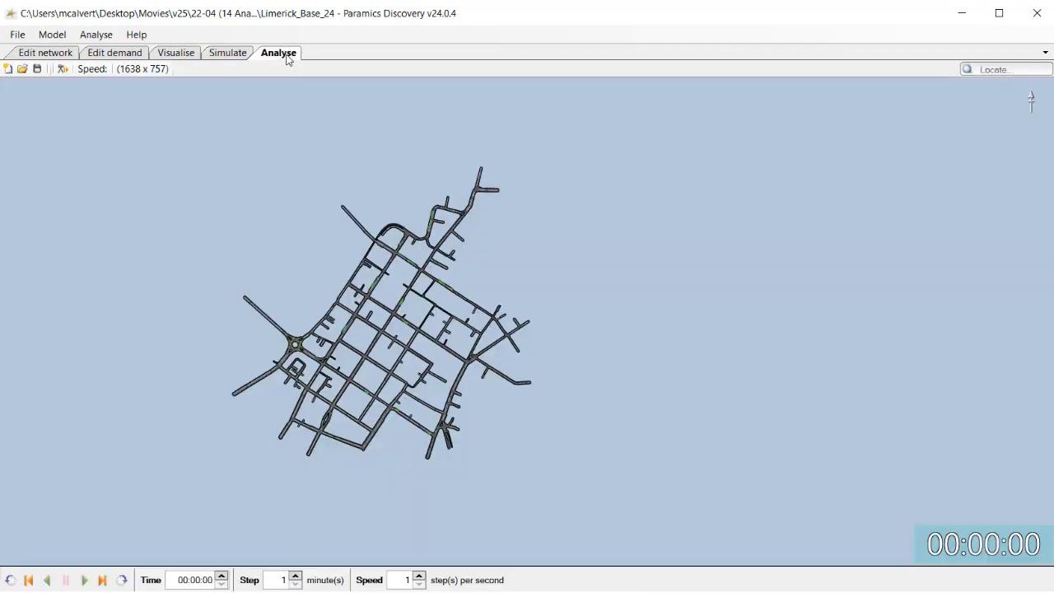
{"action": "scroll", "coordinate": [464, 353], "scroll_direction": "up", "scroll_amount": 2}
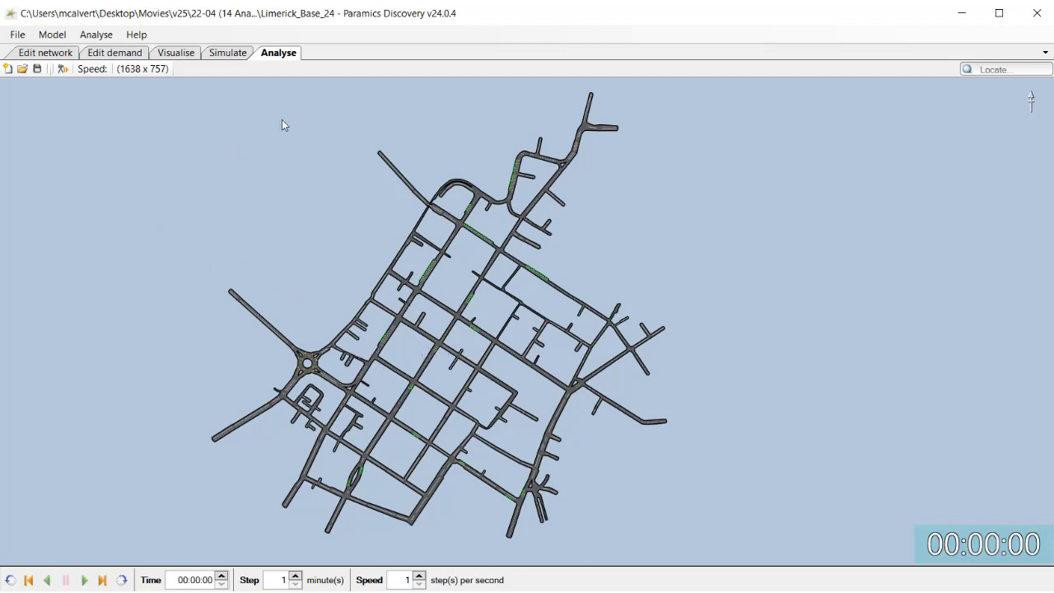
{"action": "left_click", "coordinate": [95, 34]}
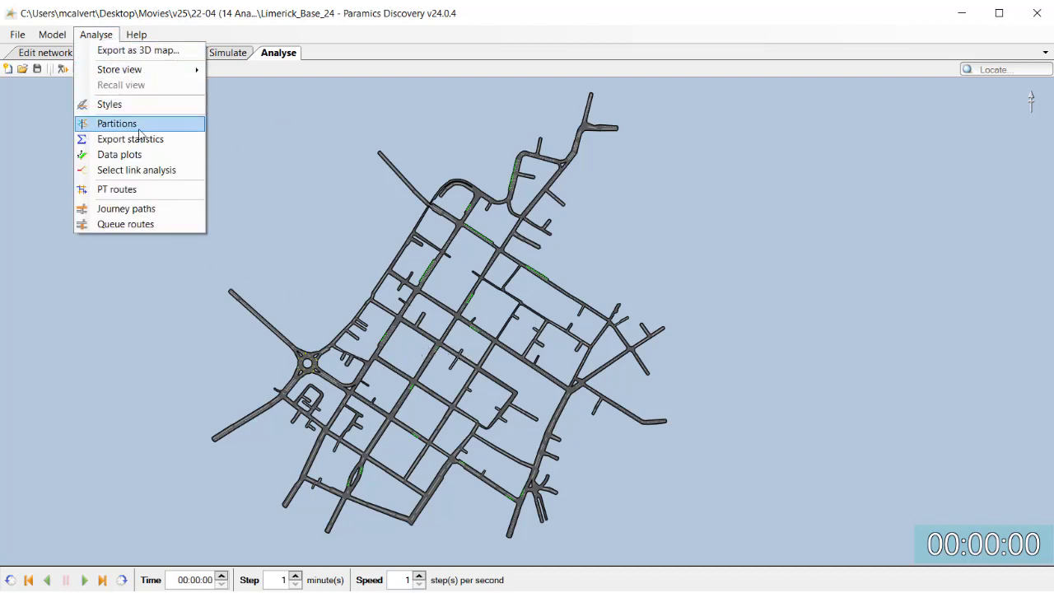
{"action": "left_click", "coordinate": [119, 154]}
{"action": "left_click_drag", "start_coordinate": [197, 89], "coordinate": [459, 96]}
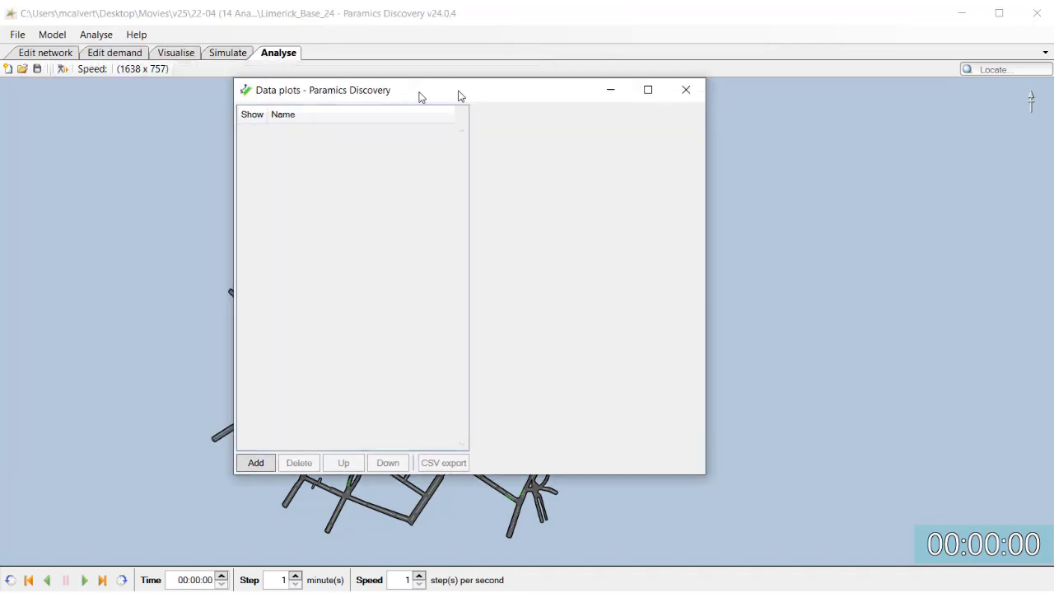
Add a new data plot and zoom in on the network to inspect its link count values
{"action": "left_click", "coordinate": [300, 466]}
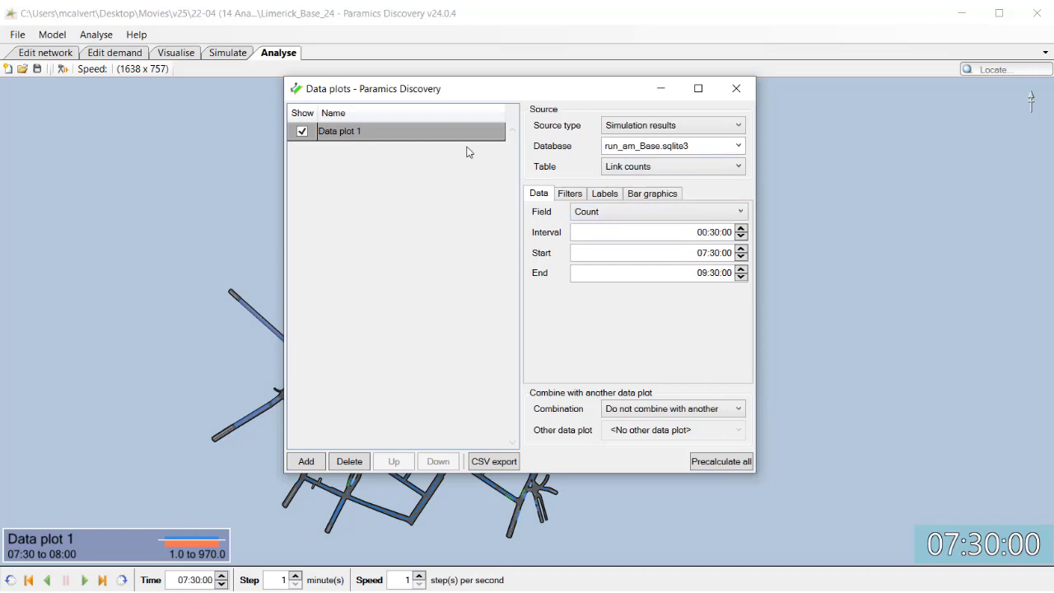
{"action": "left_click_drag", "start_coordinate": [434, 88], "coordinate": [755, 120]}
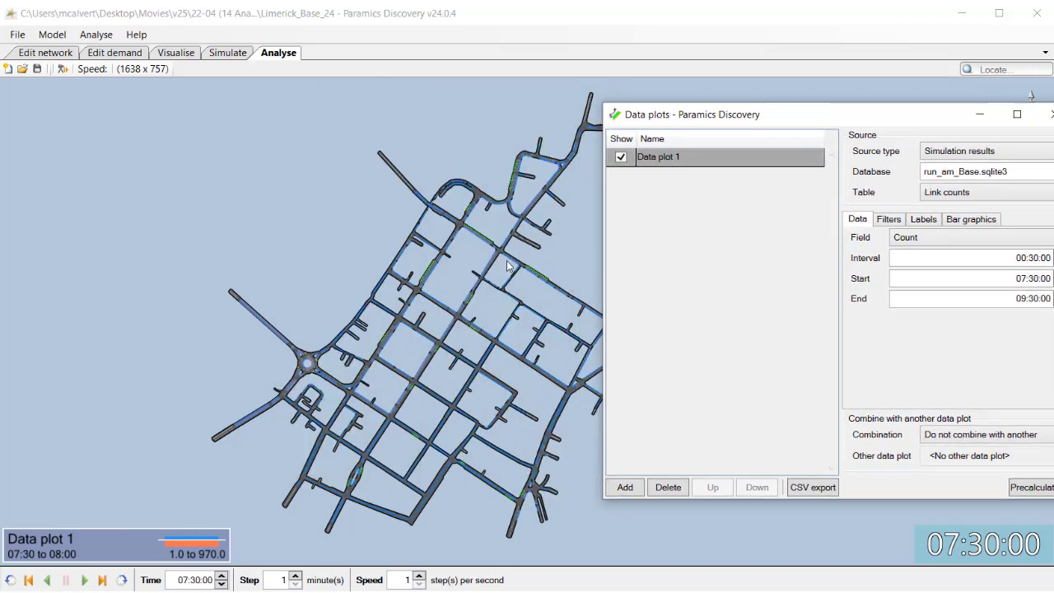
{"action": "scroll", "coordinate": [507, 256], "scroll_direction": "up", "scroll_amount": 5}
{"action": "scroll", "coordinate": [507, 248], "scroll_direction": "up", "scroll_amount": 6}
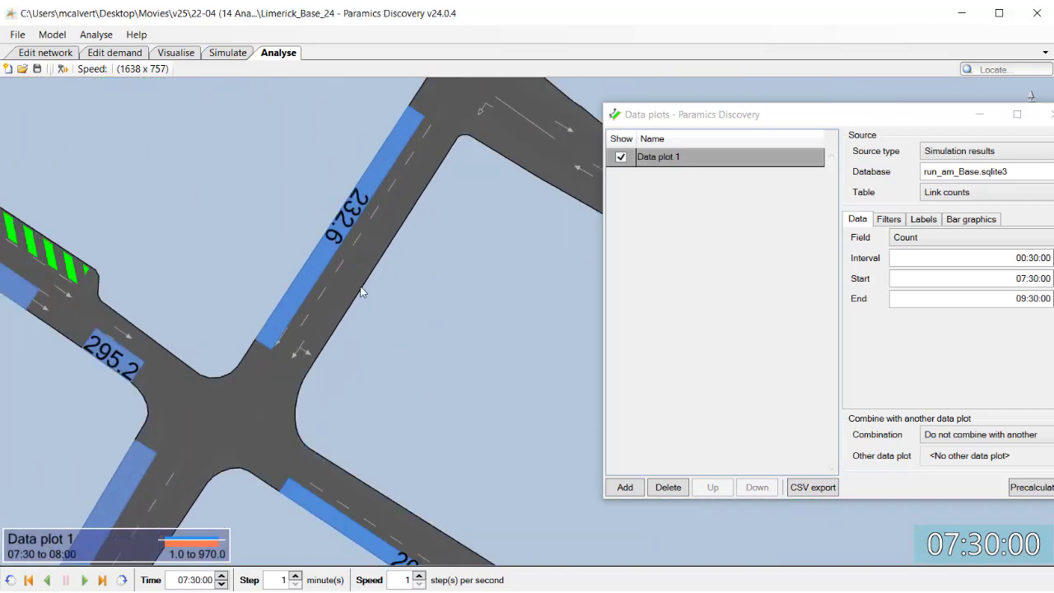
{"action": "scroll", "coordinate": [365, 294], "scroll_direction": "down", "scroll_amount": 3}
{"action": "left_click_drag", "start_coordinate": [866, 115], "coordinate": [797, 125]}
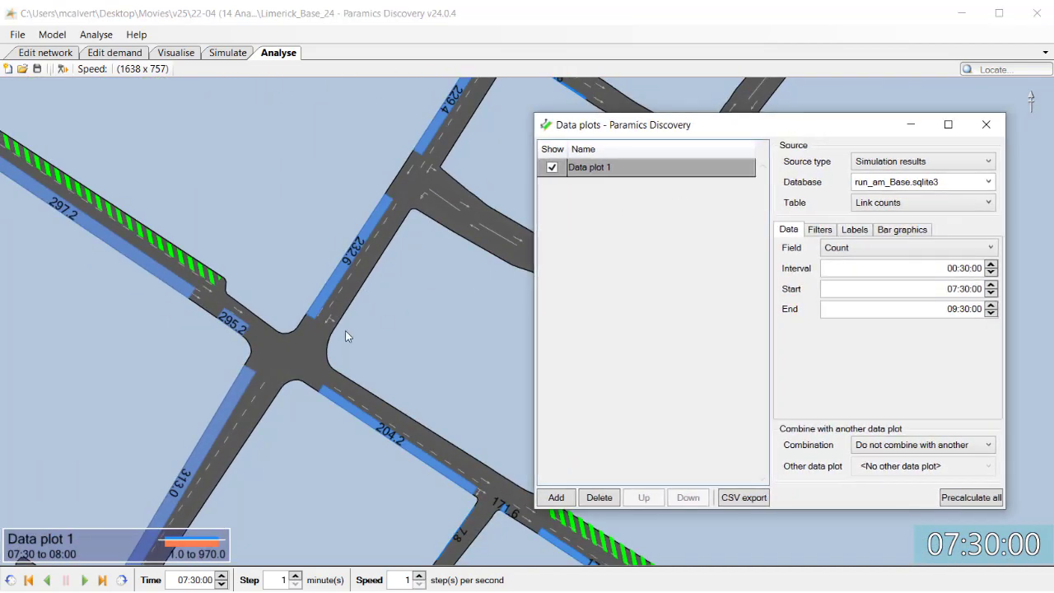
{"action": "scroll", "coordinate": [346, 333], "scroll_direction": "down", "scroll_amount": 3}
{"action": "scroll", "coordinate": [321, 345], "scroll_direction": "down", "scroll_amount": 2}
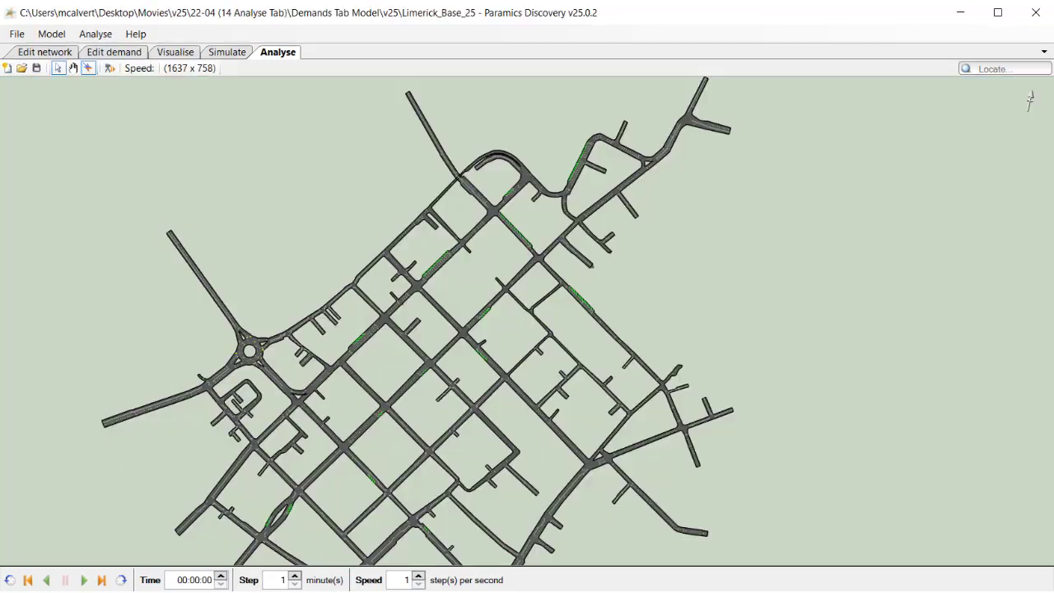
Open the Data plots window again and add a new data plot of link counts
{"action": "left_click", "coordinate": [105, 36]}
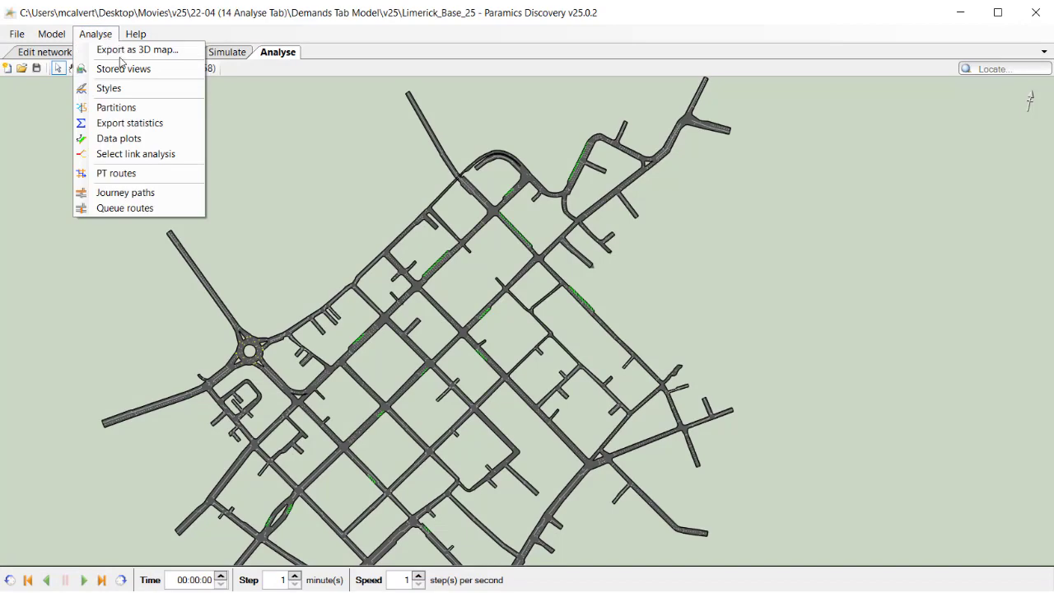
{"action": "left_click", "coordinate": [124, 138]}
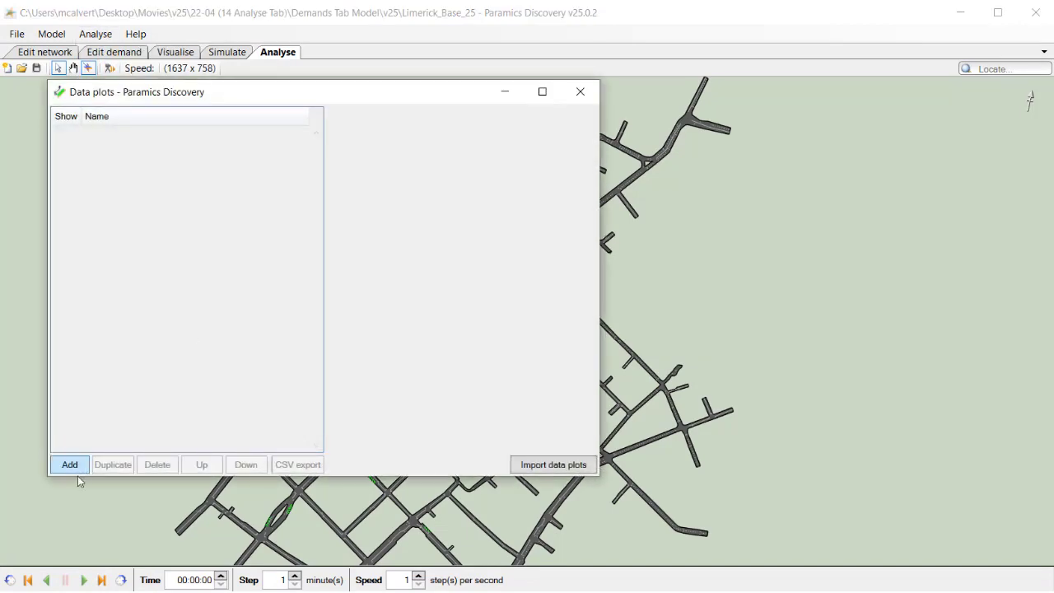
{"action": "key", "text": "Return"}
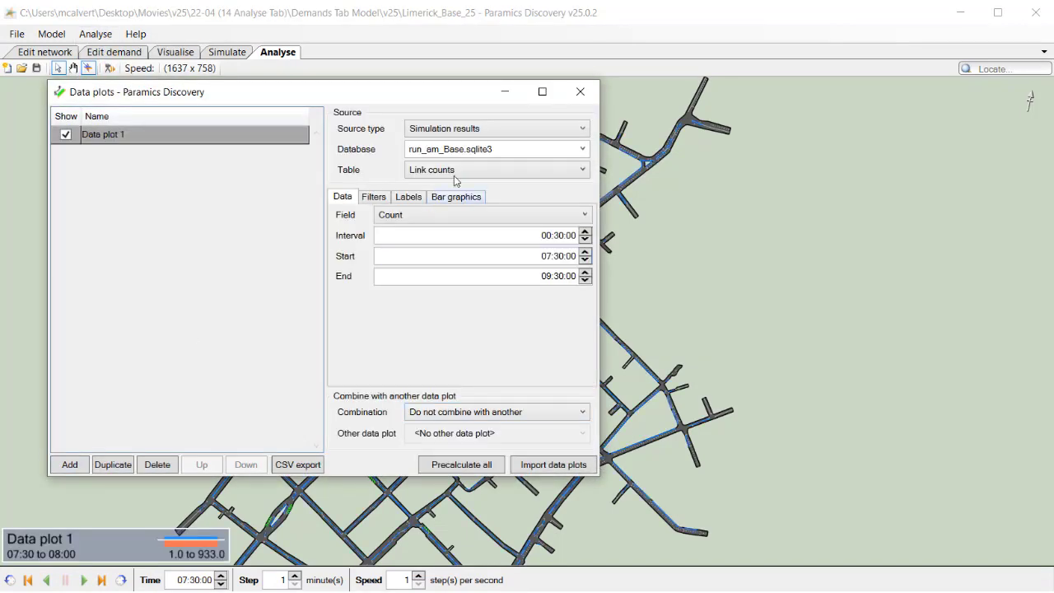
{"action": "left_click_drag", "start_coordinate": [395, 96], "coordinate": [840, 106]}
{"action": "left_click_drag", "start_coordinate": [459, 343], "coordinate": [228, 296]}
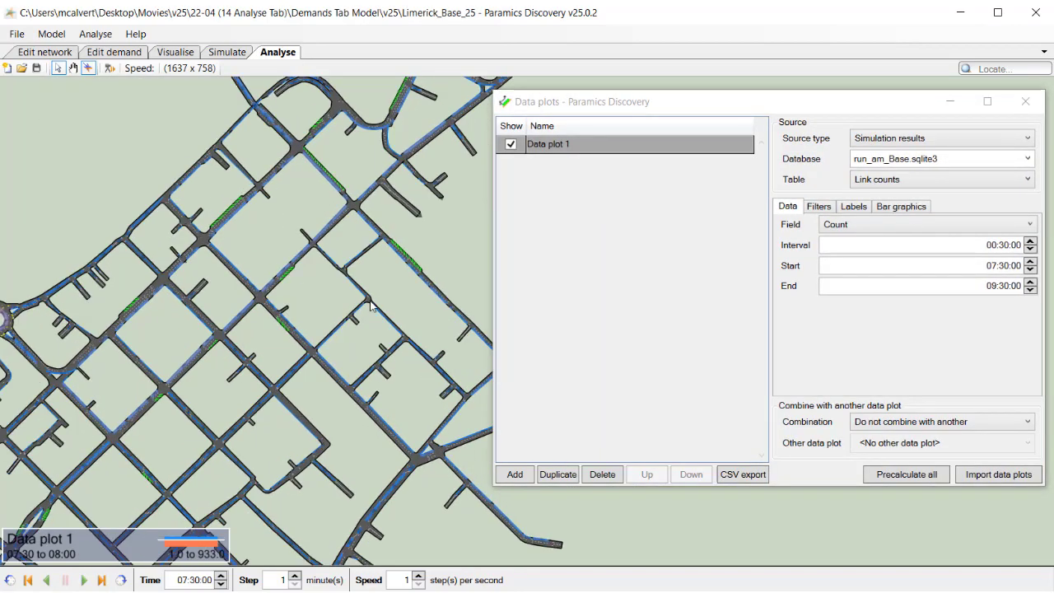
{"action": "left_click_drag", "start_coordinate": [771, 114], "coordinate": [711, 111]}
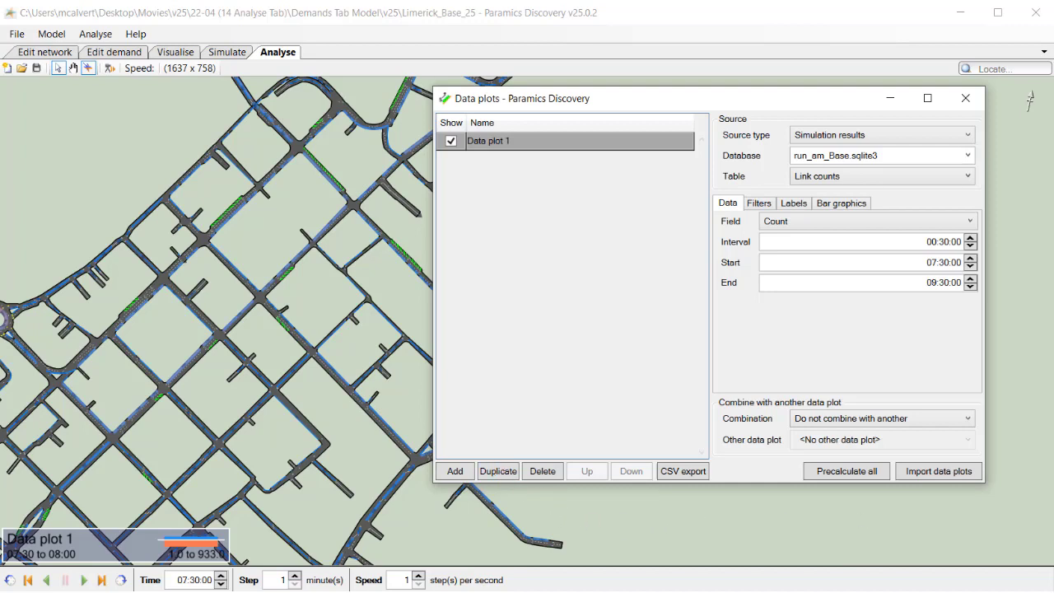
Duplicate Data plot 1
{"action": "left_click", "coordinate": [637, 583]}
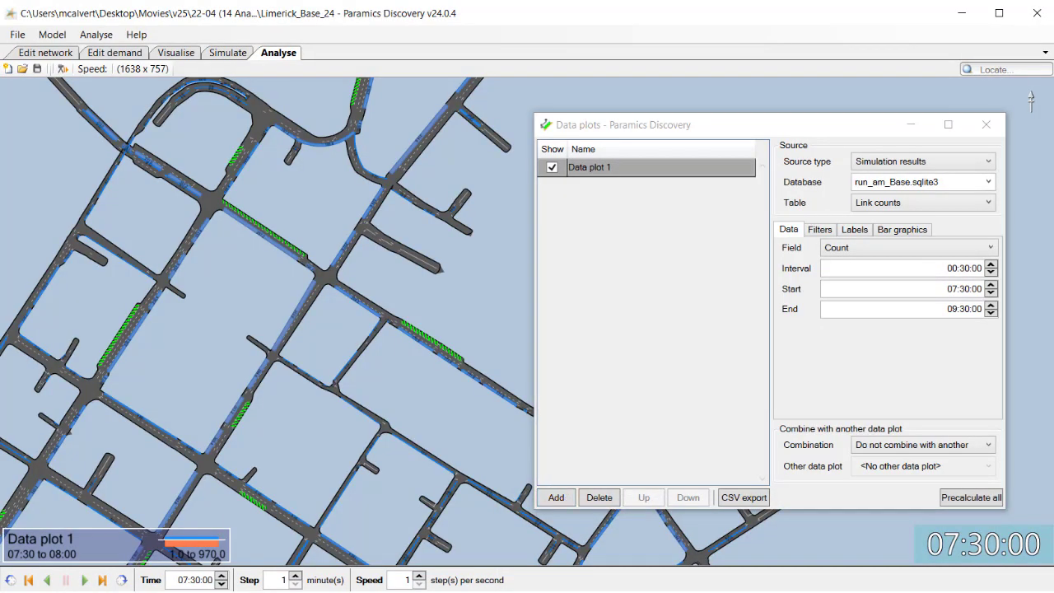
{"action": "mouse_move", "coordinate": [400, 589]}
{"action": "left_click", "coordinate": [344, 547]}
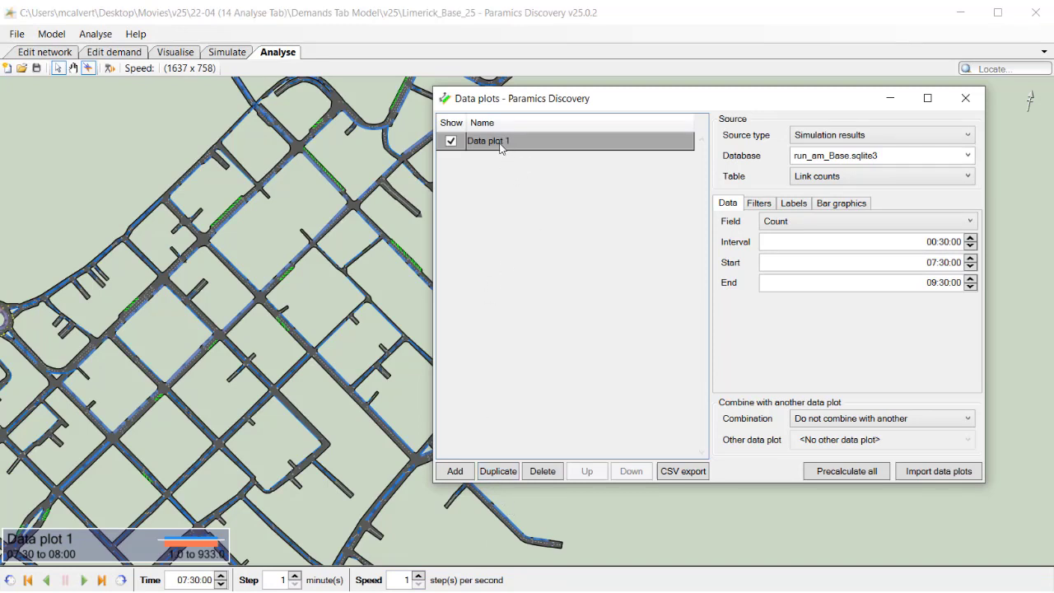
{"action": "left_click", "coordinate": [498, 471]}
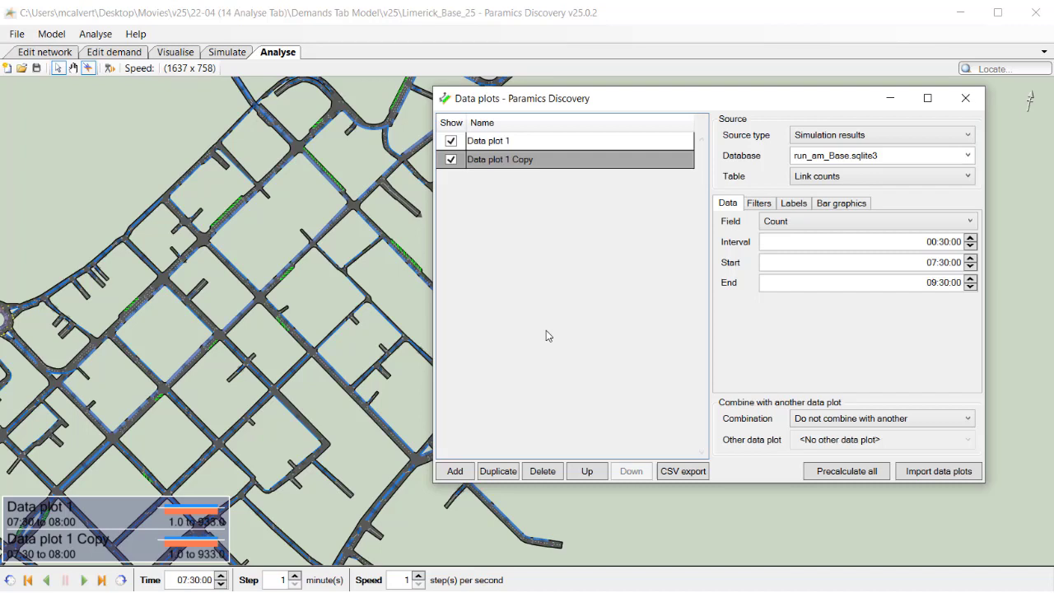
Add a third data plot, set its table to Turn counts, and save the model
{"action": "left_click", "coordinate": [468, 479]}
{"action": "left_click", "coordinate": [851, 183]}
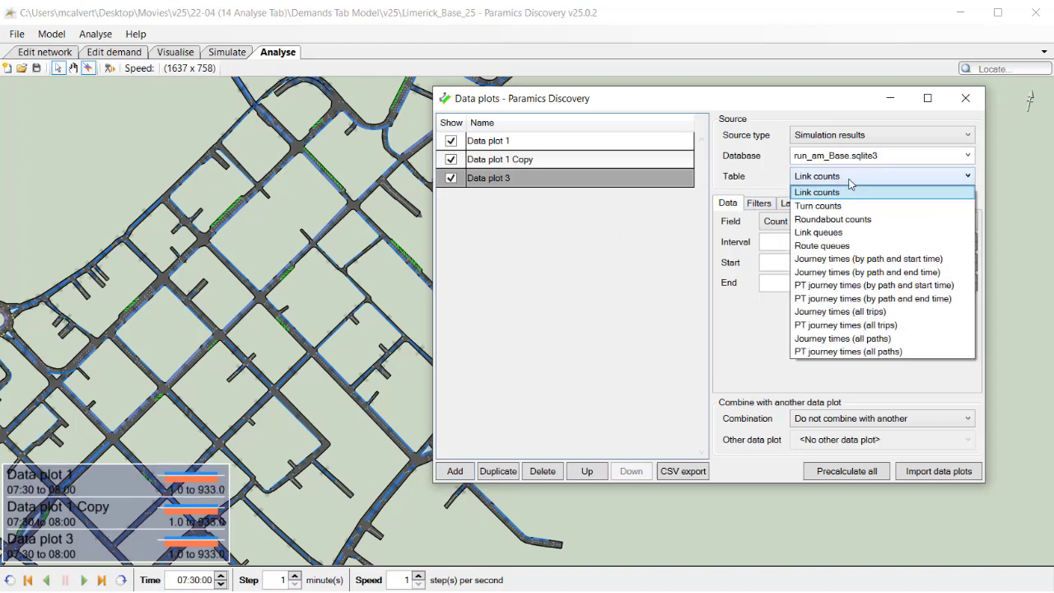
{"action": "left_click", "coordinate": [846, 206]}
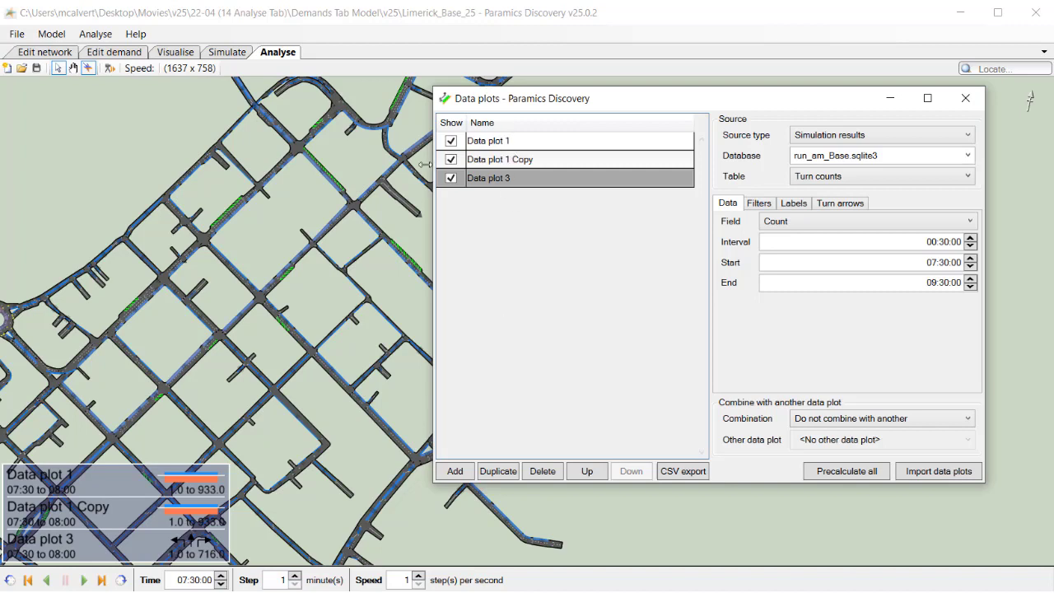
{"action": "left_click", "coordinate": [37, 69]}
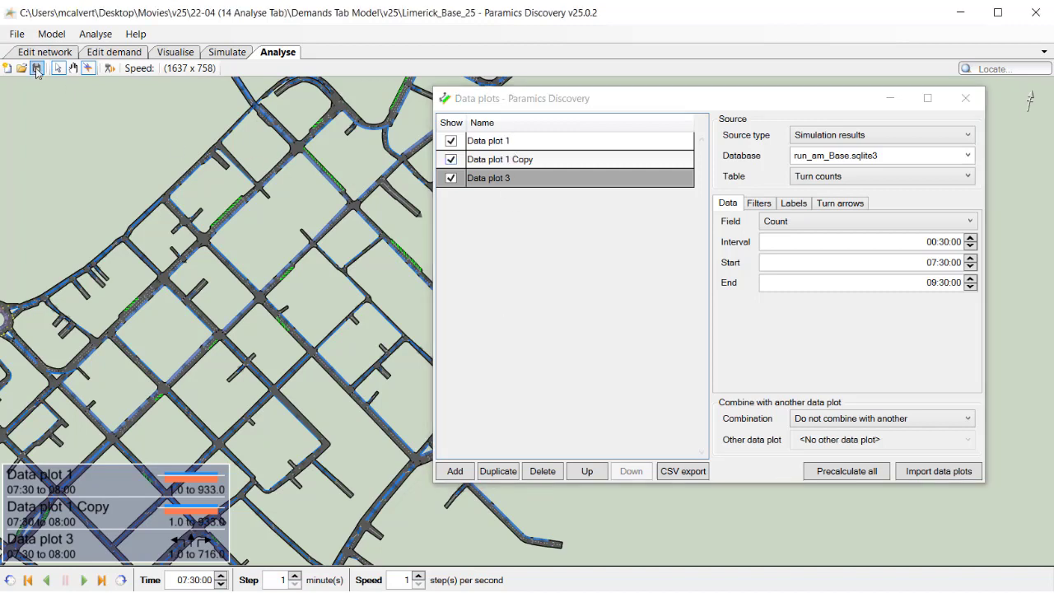
Delete all three data plots from the list
{"action": "left_click", "coordinate": [522, 149]}
{"action": "left_click", "coordinate": [541, 475]}
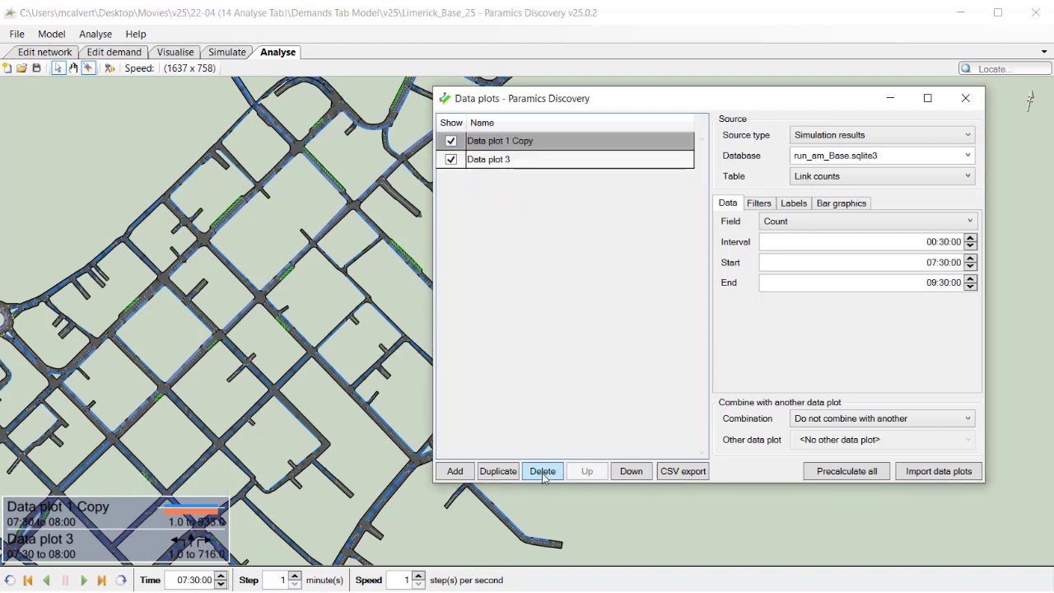
{"action": "left_click", "coordinate": [543, 476]}
{"action": "left_click", "coordinate": [542, 476]}
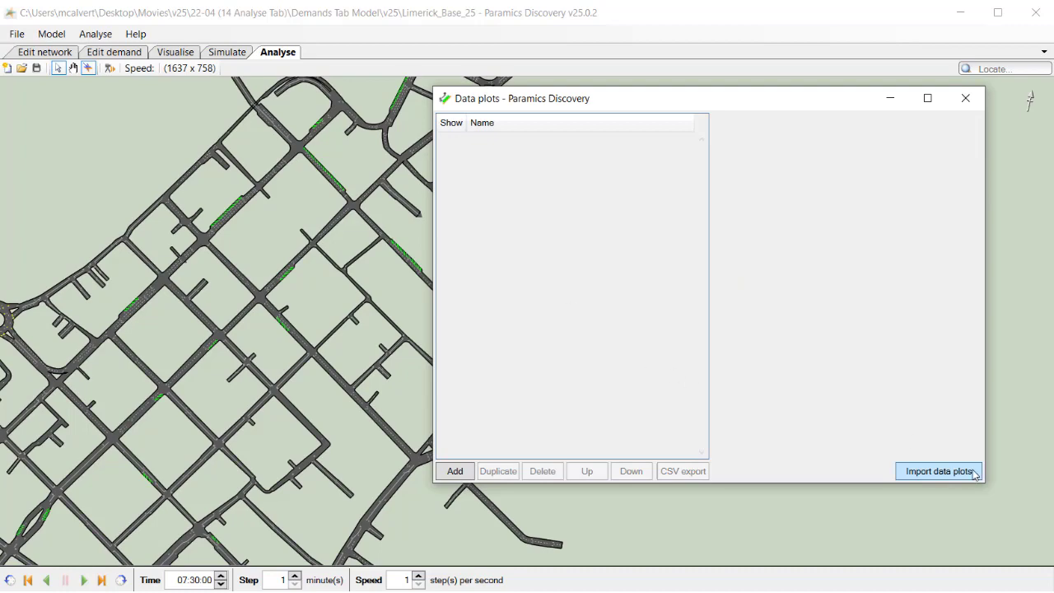
Start importing data plots and choose the Limerick_Base_25.analysis file
{"action": "left_click", "coordinate": [939, 471]}
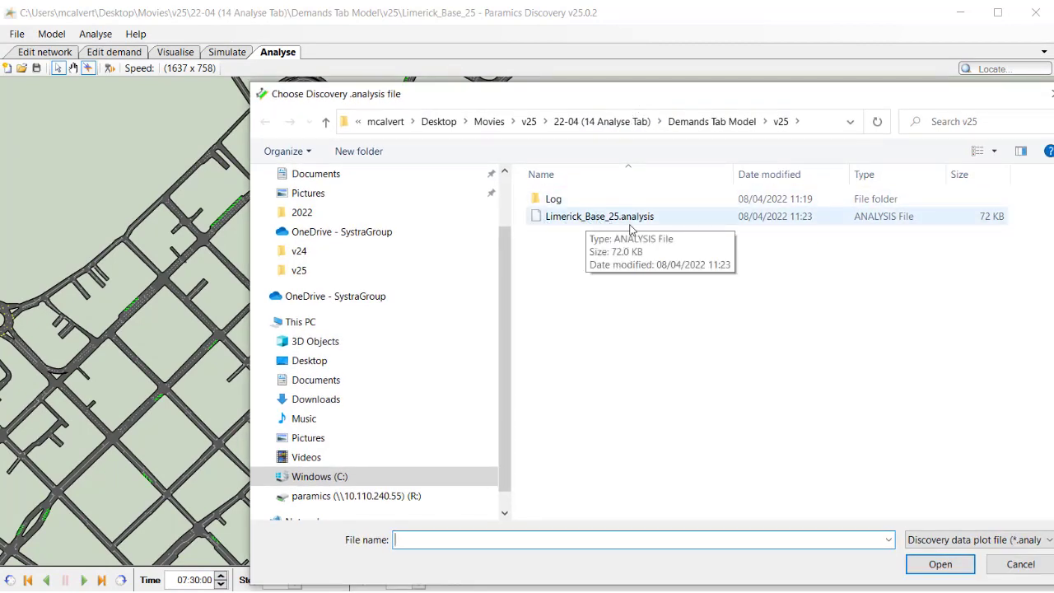
{"action": "left_click", "coordinate": [603, 223]}
{"action": "double_click", "coordinate": [604, 223]}
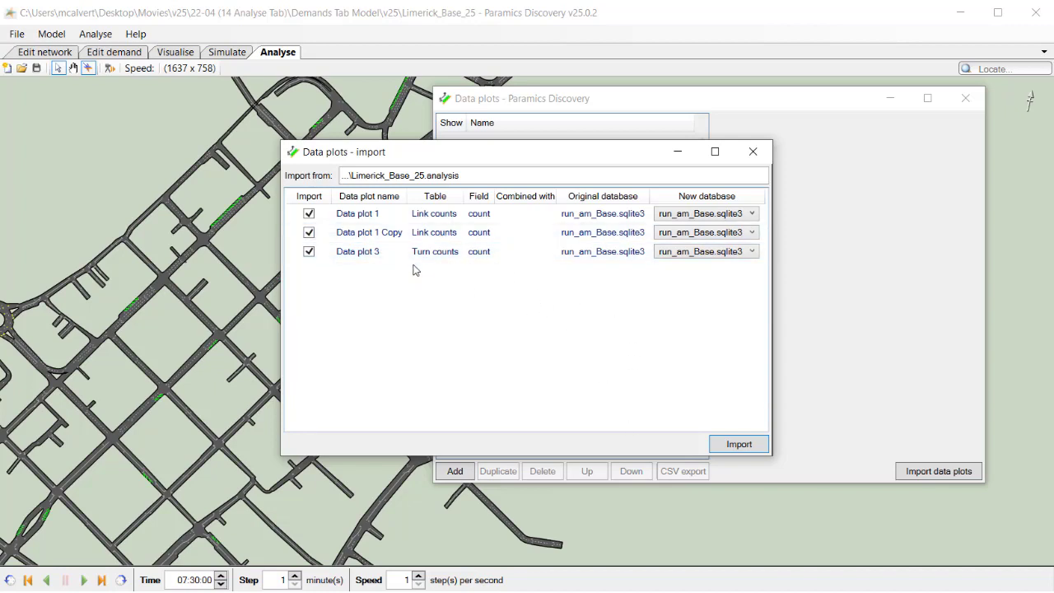
Import only Data plot 1 and Data plot 3, excluding Data plot 1 Copy
{"action": "left_click", "coordinate": [309, 232]}
{"action": "left_click", "coordinate": [745, 448]}
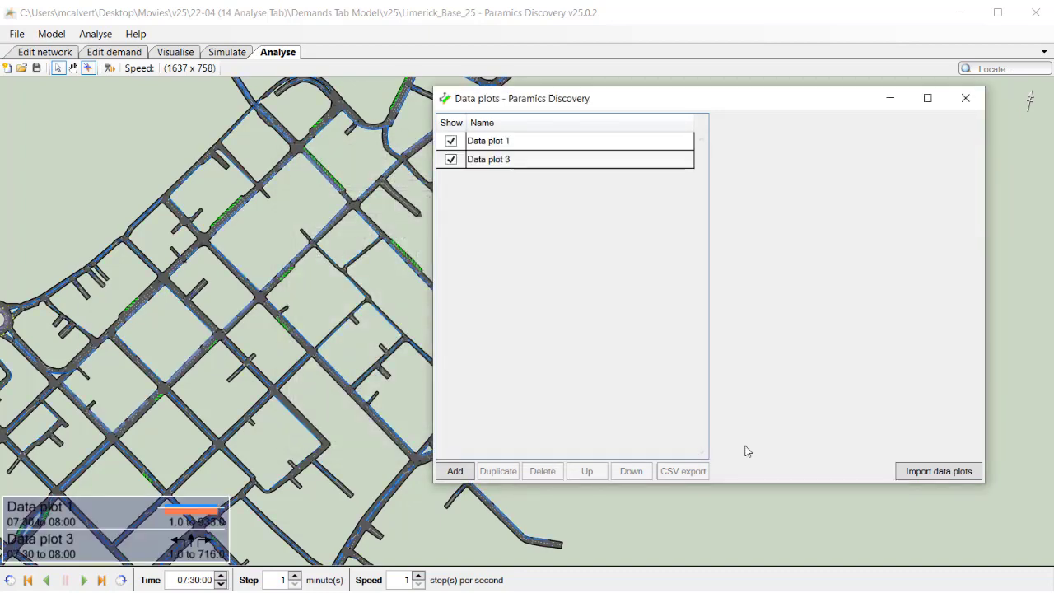
{"action": "left_click", "coordinate": [546, 148]}
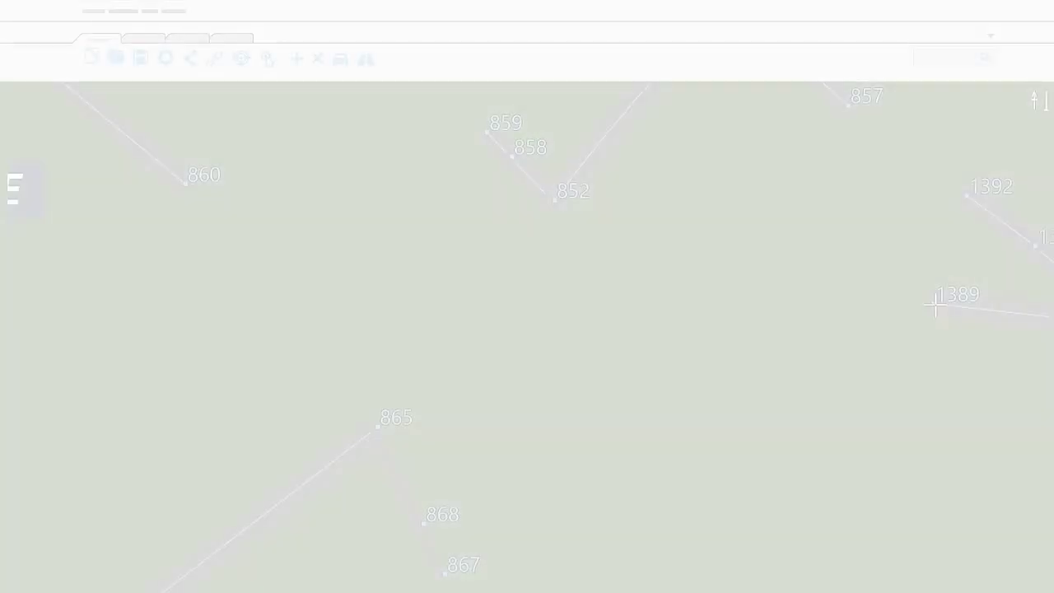
{"action": "left_click", "coordinate": [935, 305]}
{"action": "left_click", "coordinate": [719, 286]}
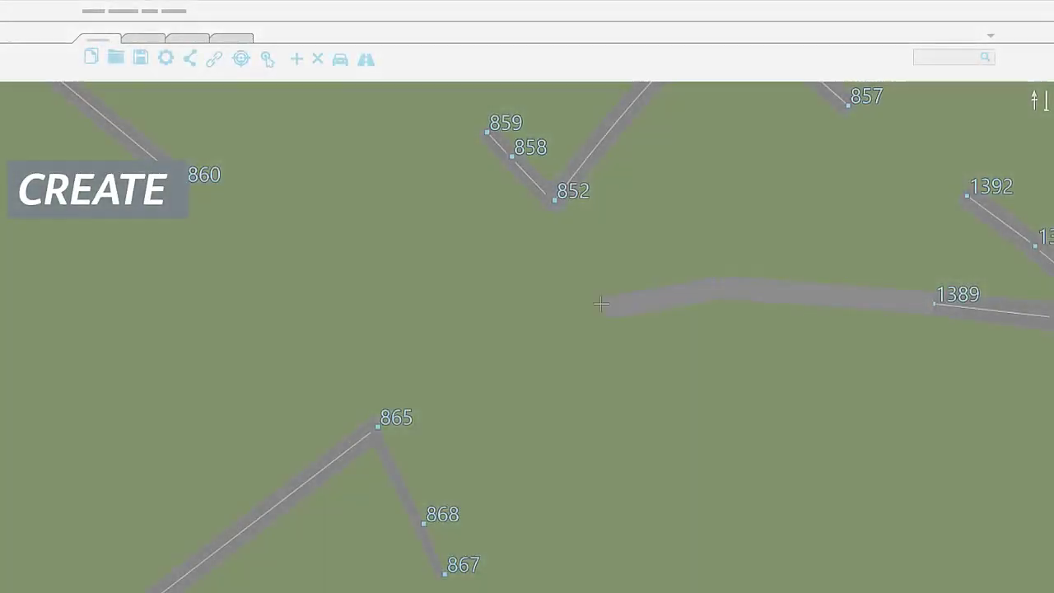
{"action": "left_click", "coordinate": [601, 304]}
{"action": "left_click", "coordinate": [495, 340]}
{"action": "left_click", "coordinate": [417, 385]}
{"action": "left_click", "coordinate": [379, 429]}
{"action": "left_click", "coordinate": [186, 183]}
{"action": "left_click", "coordinate": [418, 380]}
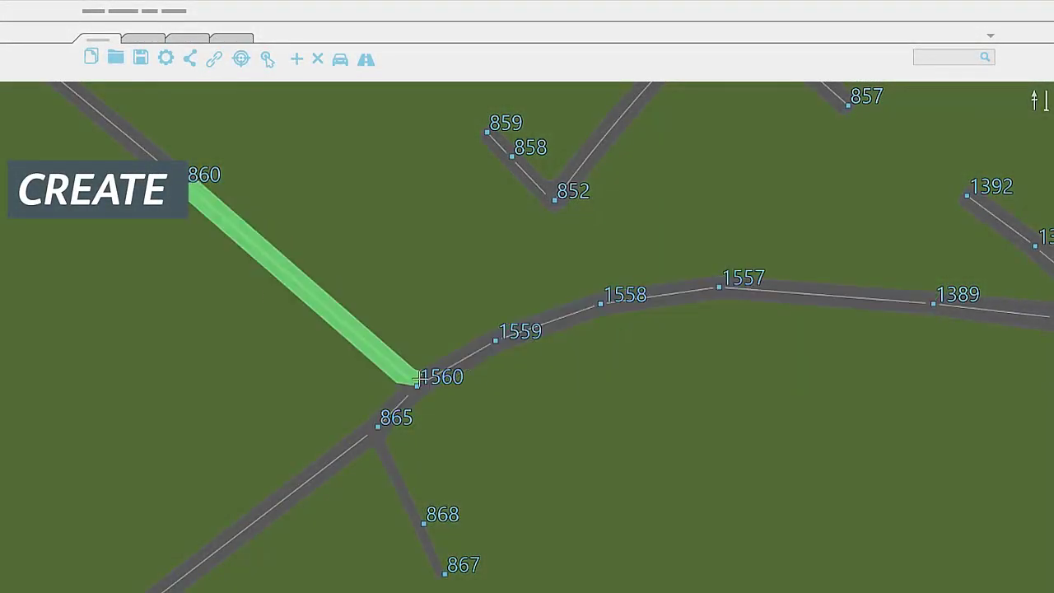
{"action": "left_click", "coordinate": [556, 198]}
{"action": "key", "text": "Escape"}
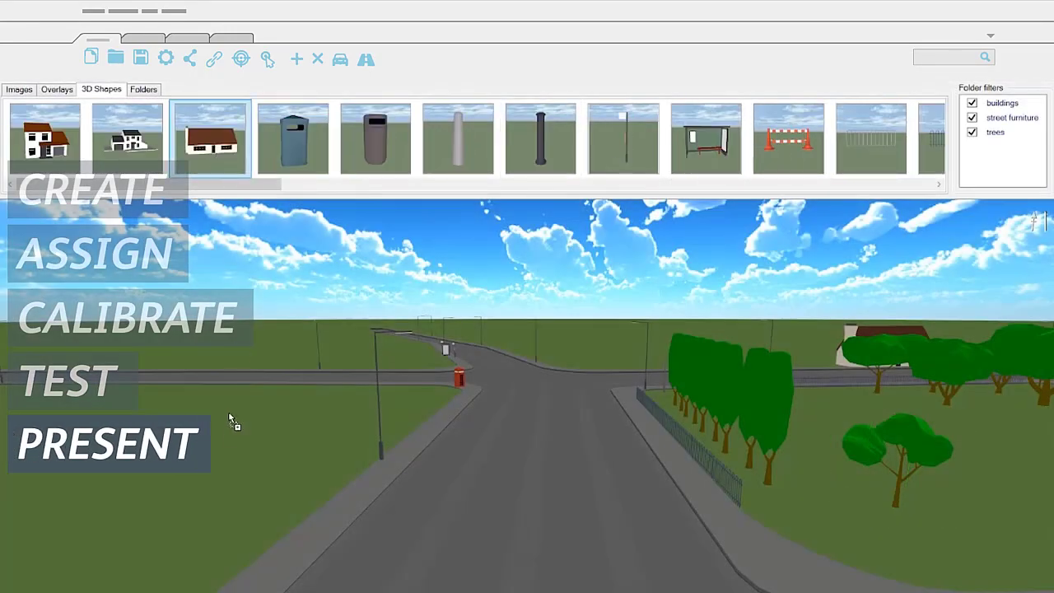
{"action": "left_click_drag", "start_coordinate": [232, 420], "coordinate": [229, 403]}
{"action": "left_click_drag", "start_coordinate": [705, 139], "coordinate": [509, 377]}
{"action": "left_click_drag", "start_coordinate": [310, 534], "coordinate": [306, 529]}
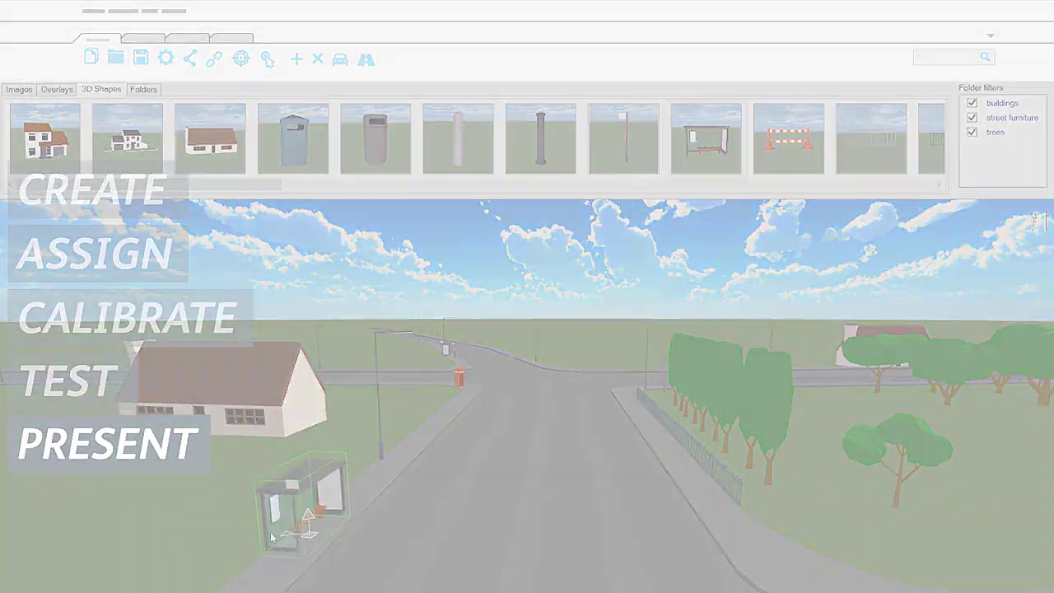